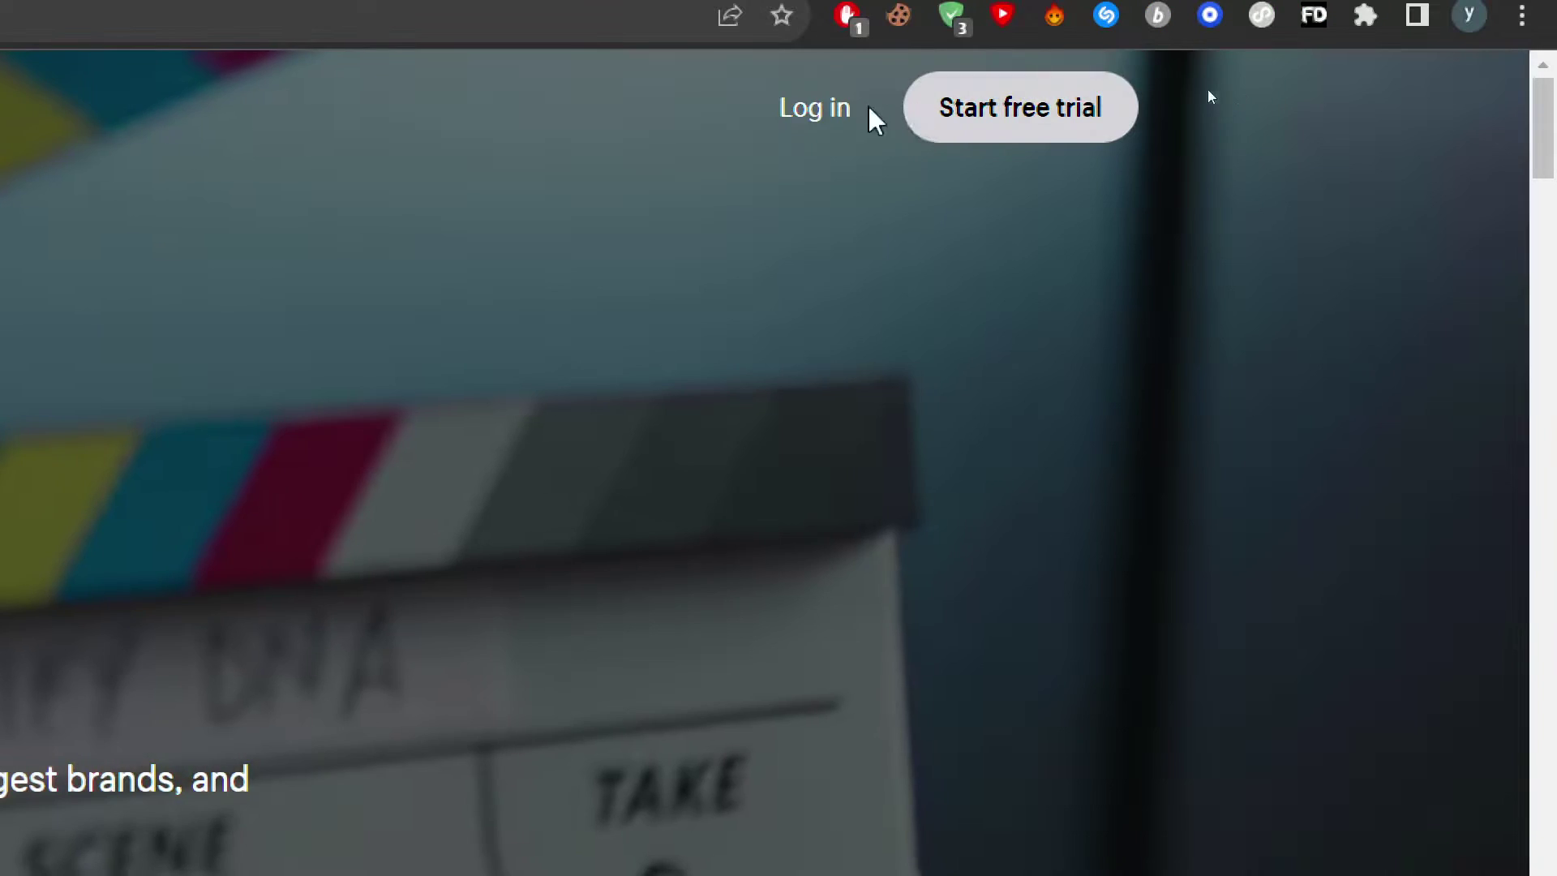
# Log in to Shopify using the Log in link on the homepage
pyautogui.click(1253, 112)
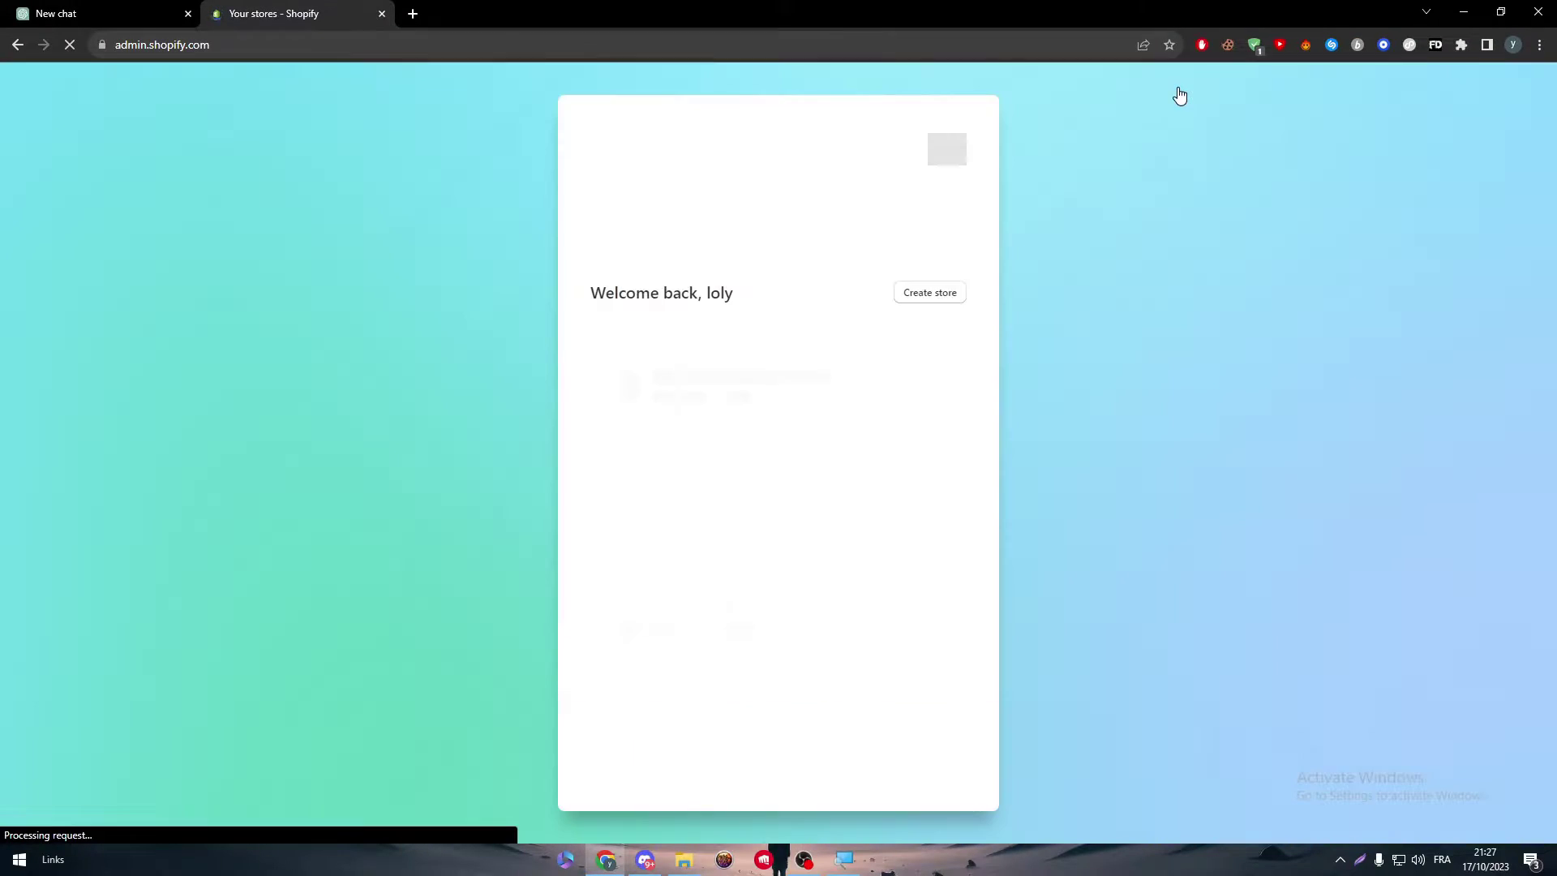
# Enter the 0663e4 store admin and go via All recommended apps to the Shopify App Store
pyautogui.click(719, 381)
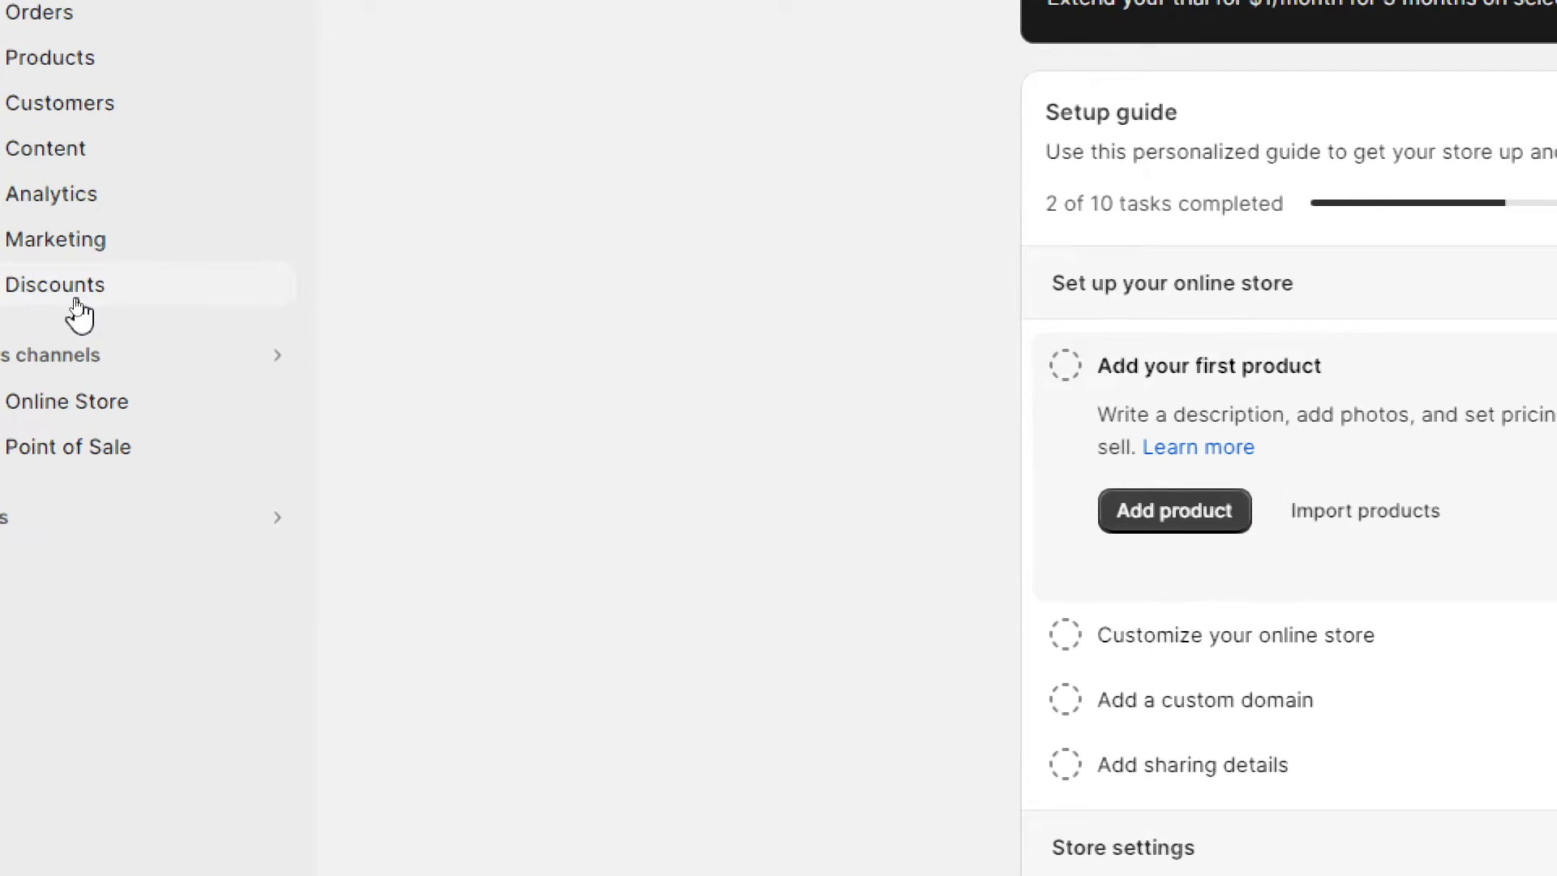
pyautogui.click(293, 533)
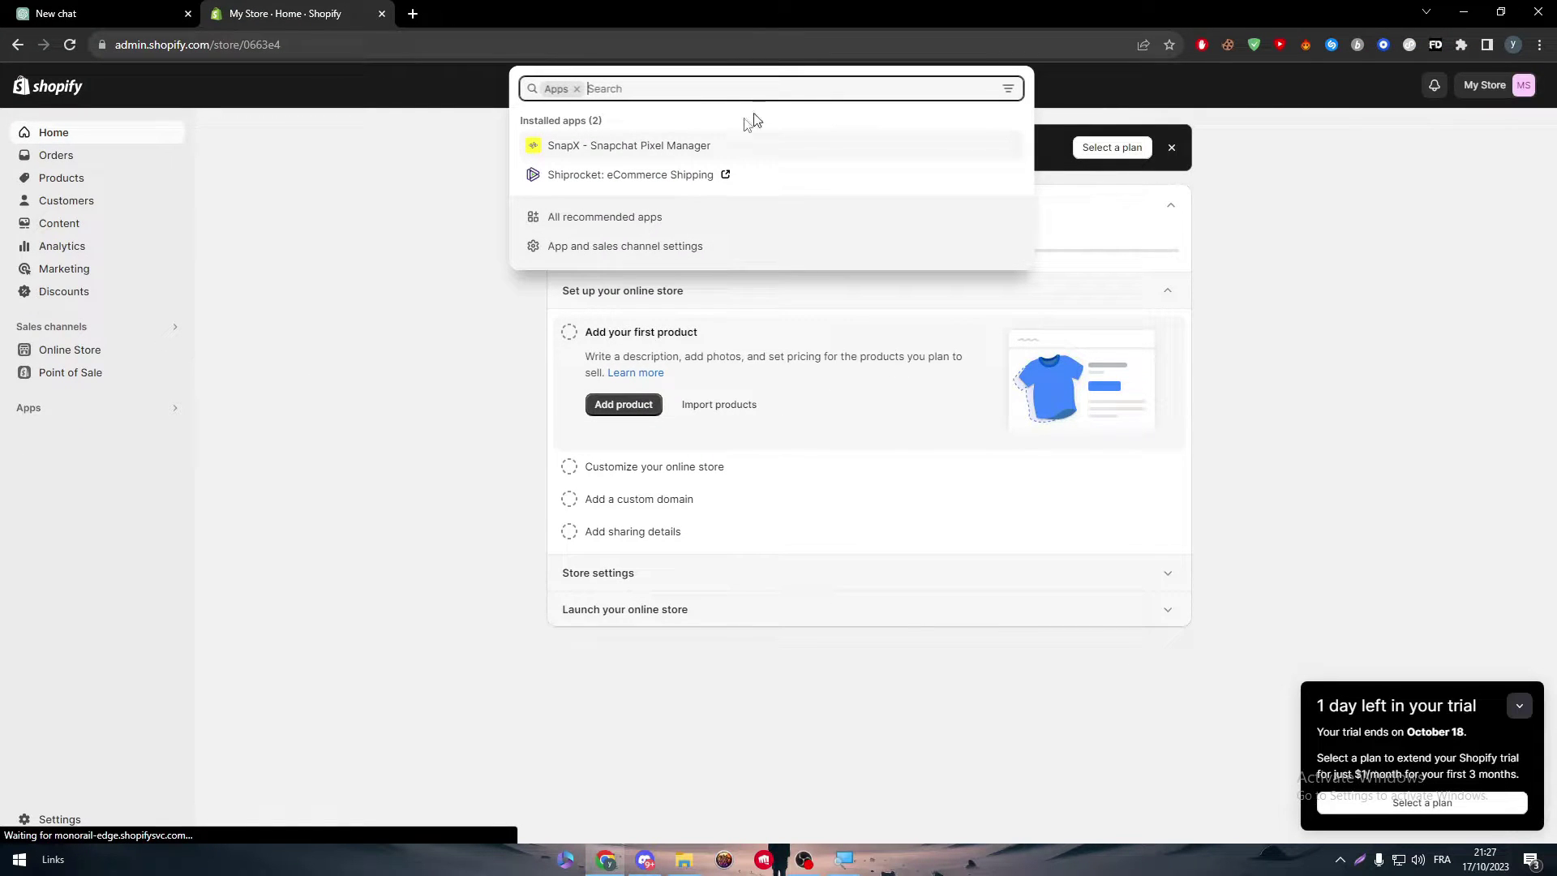
pyautogui.click(618, 219)
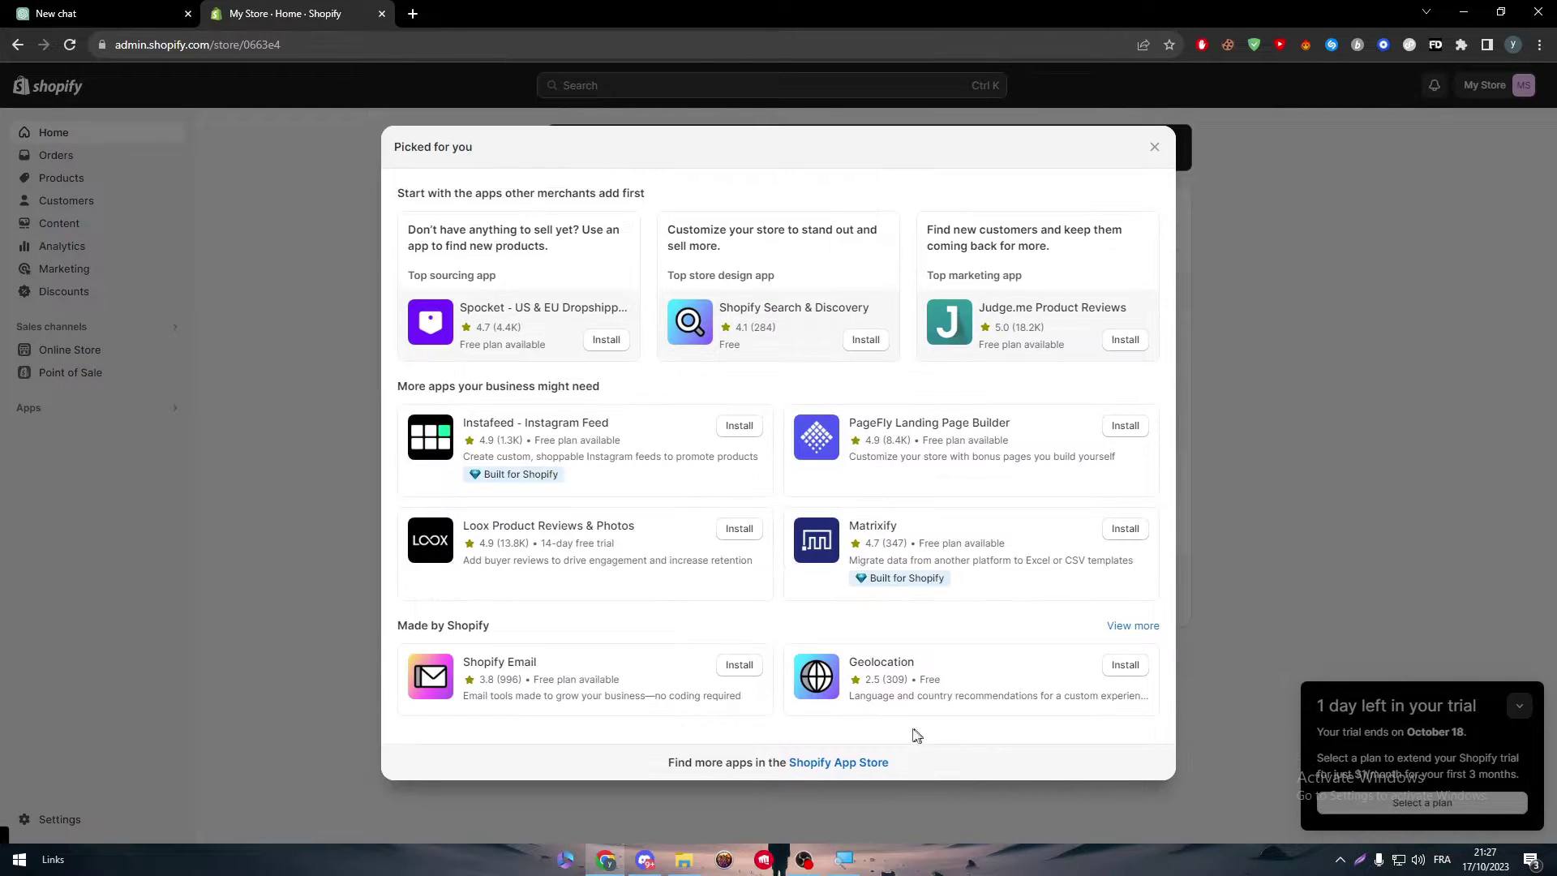
pyautogui.click(843, 763)
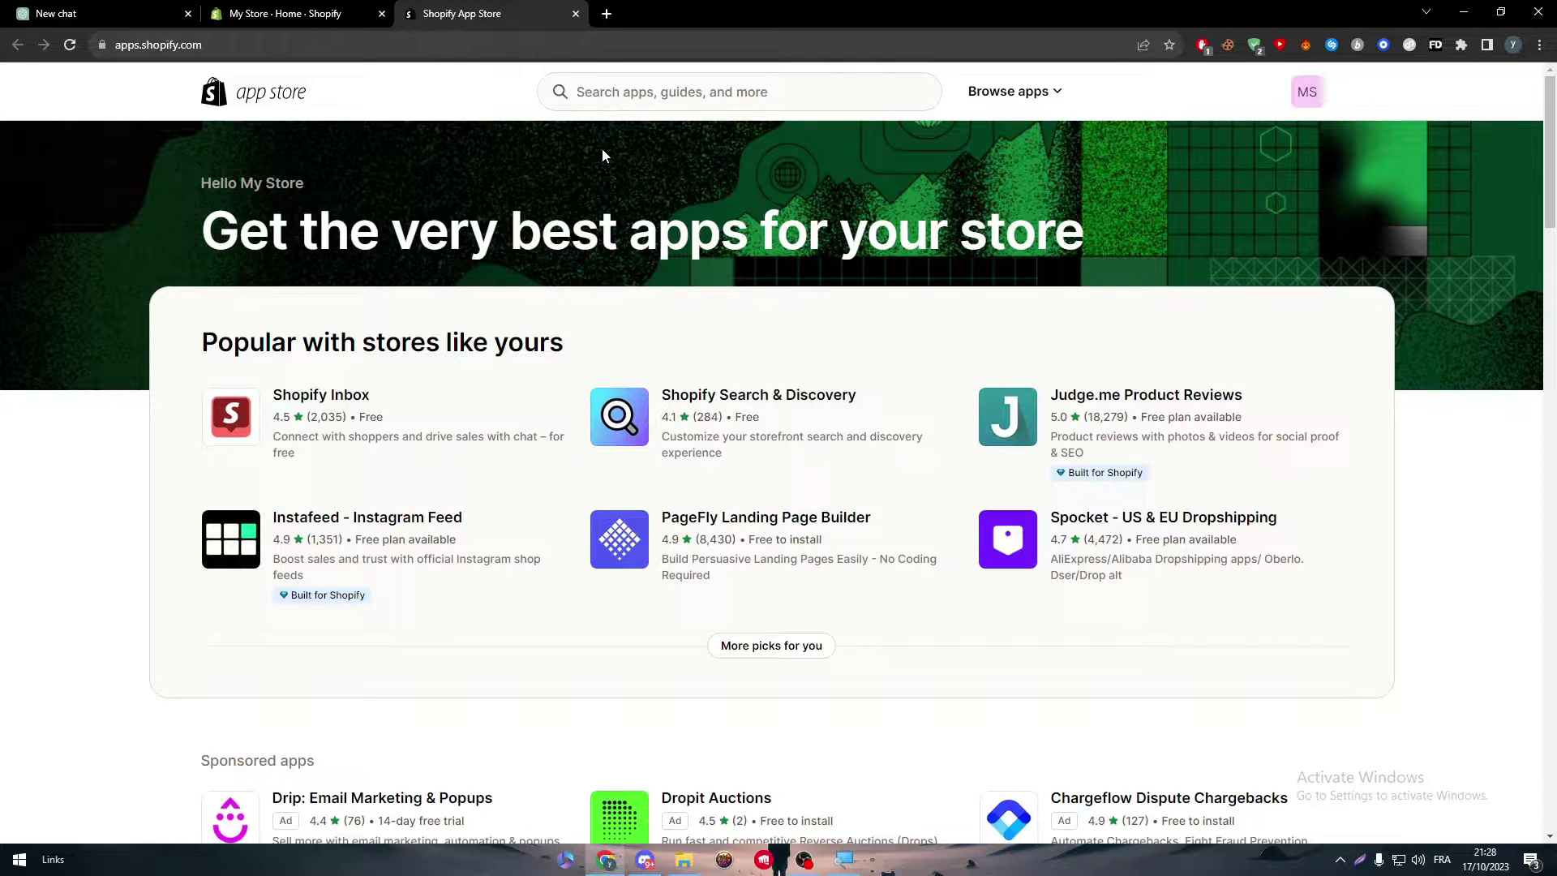
# Search the App Store for 'shipstation' and open the ShipStation listing's description
pyautogui.click(722, 92)
pyautogui.write('shipstation')
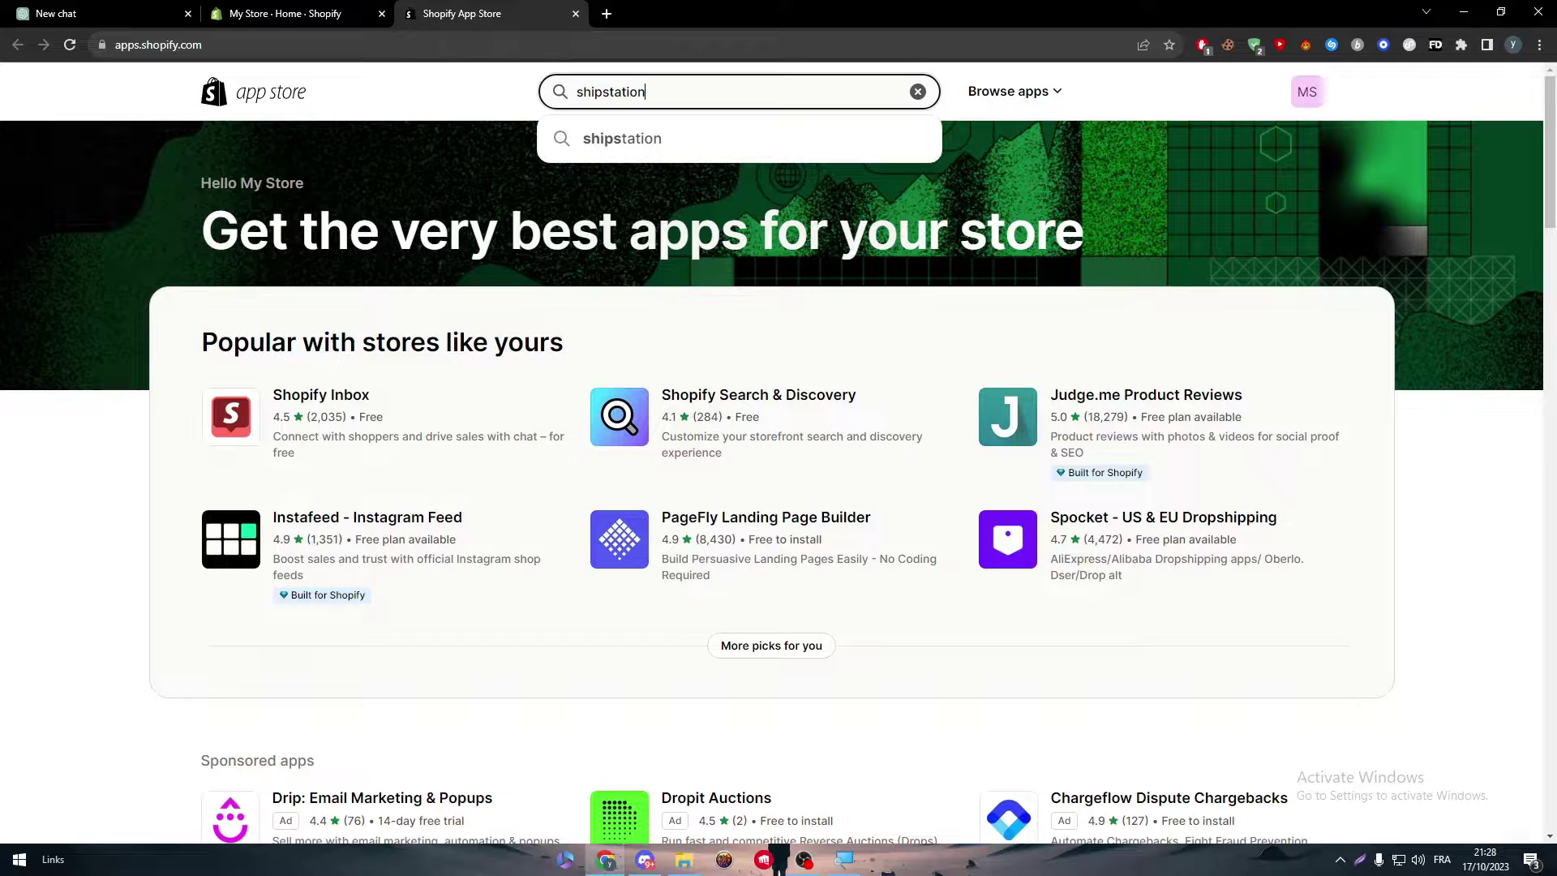
pyautogui.click(665, 175)
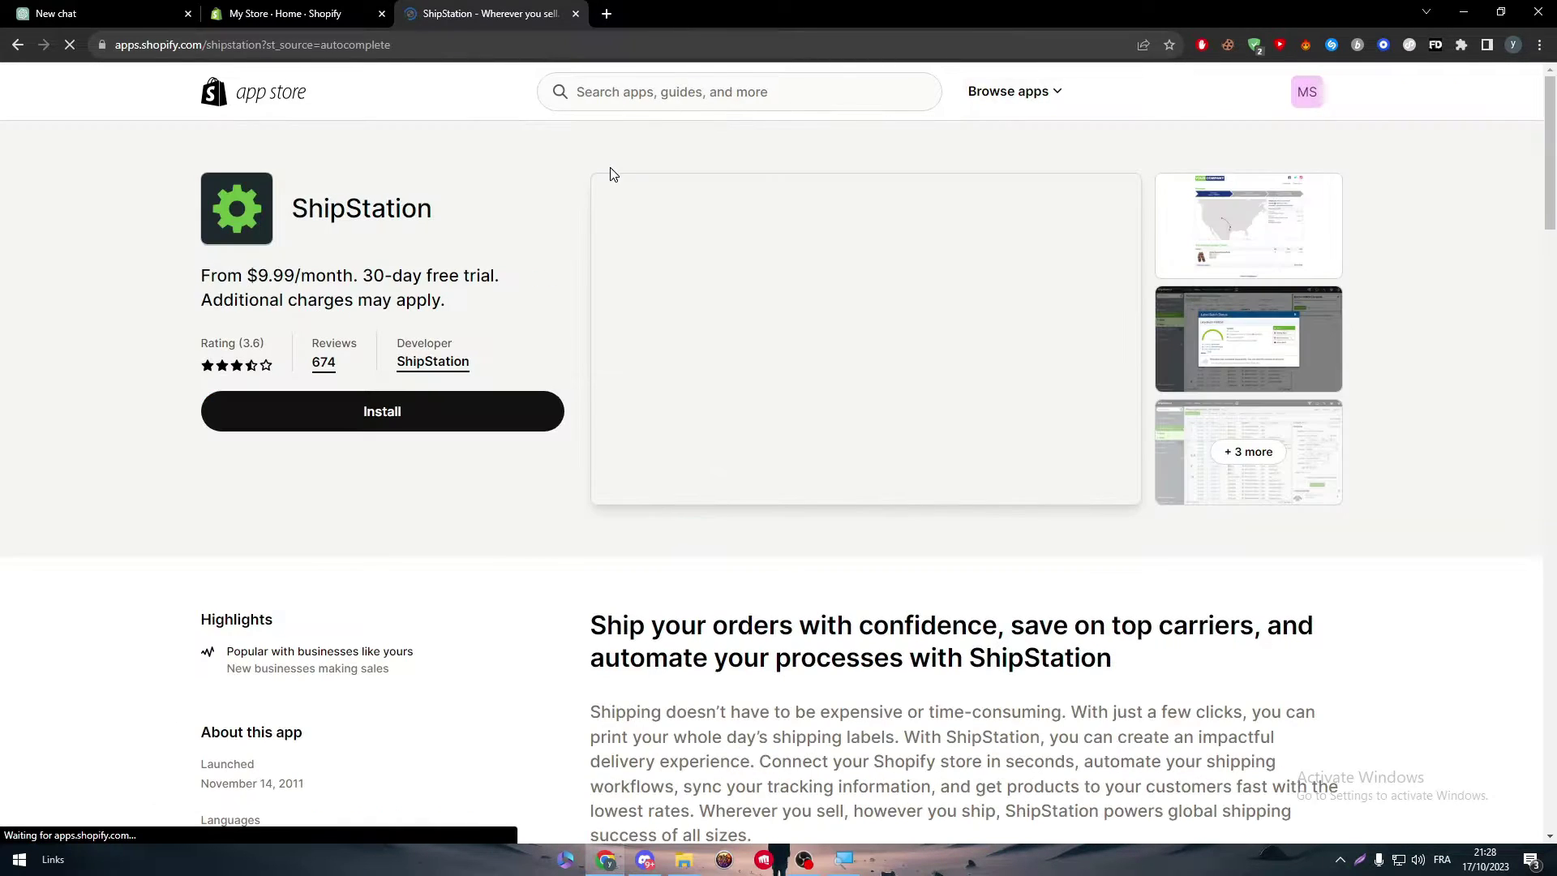
pyautogui.moveTo(290, 203); pyautogui.dragTo(422, 200)
pyautogui.click(422, 201)
pyautogui.moveTo(1549, 150); pyautogui.dragTo(1552, 250)
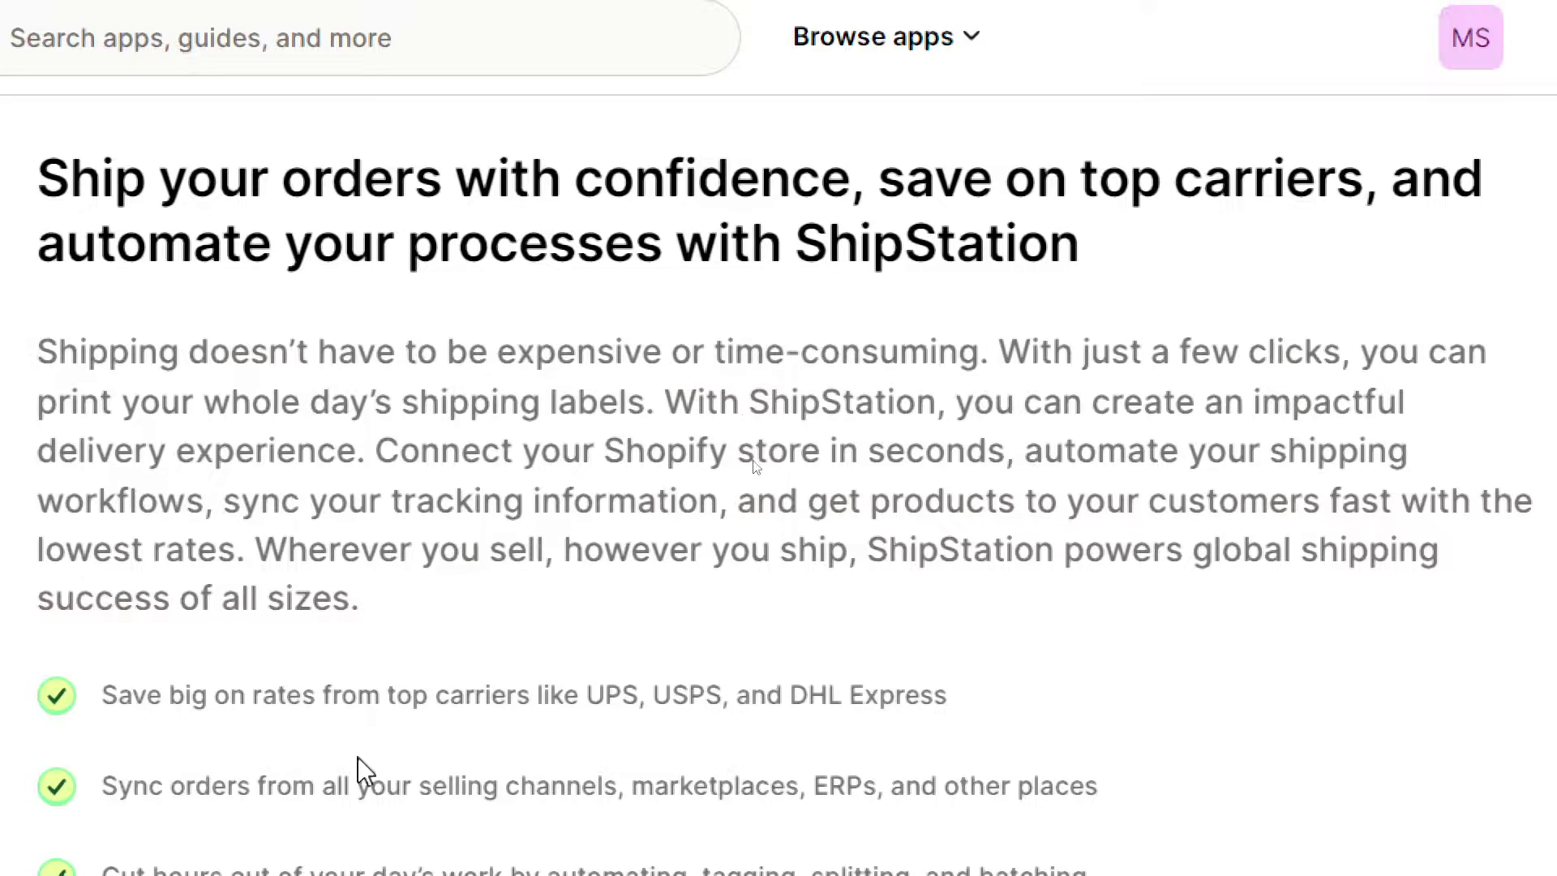
# Scroll past ShipStation's feature bullets to the pricing plans and 30-day free trial
pyautogui.scroll(-2, 365, 779)
pyautogui.scroll(-1, 379, 834)
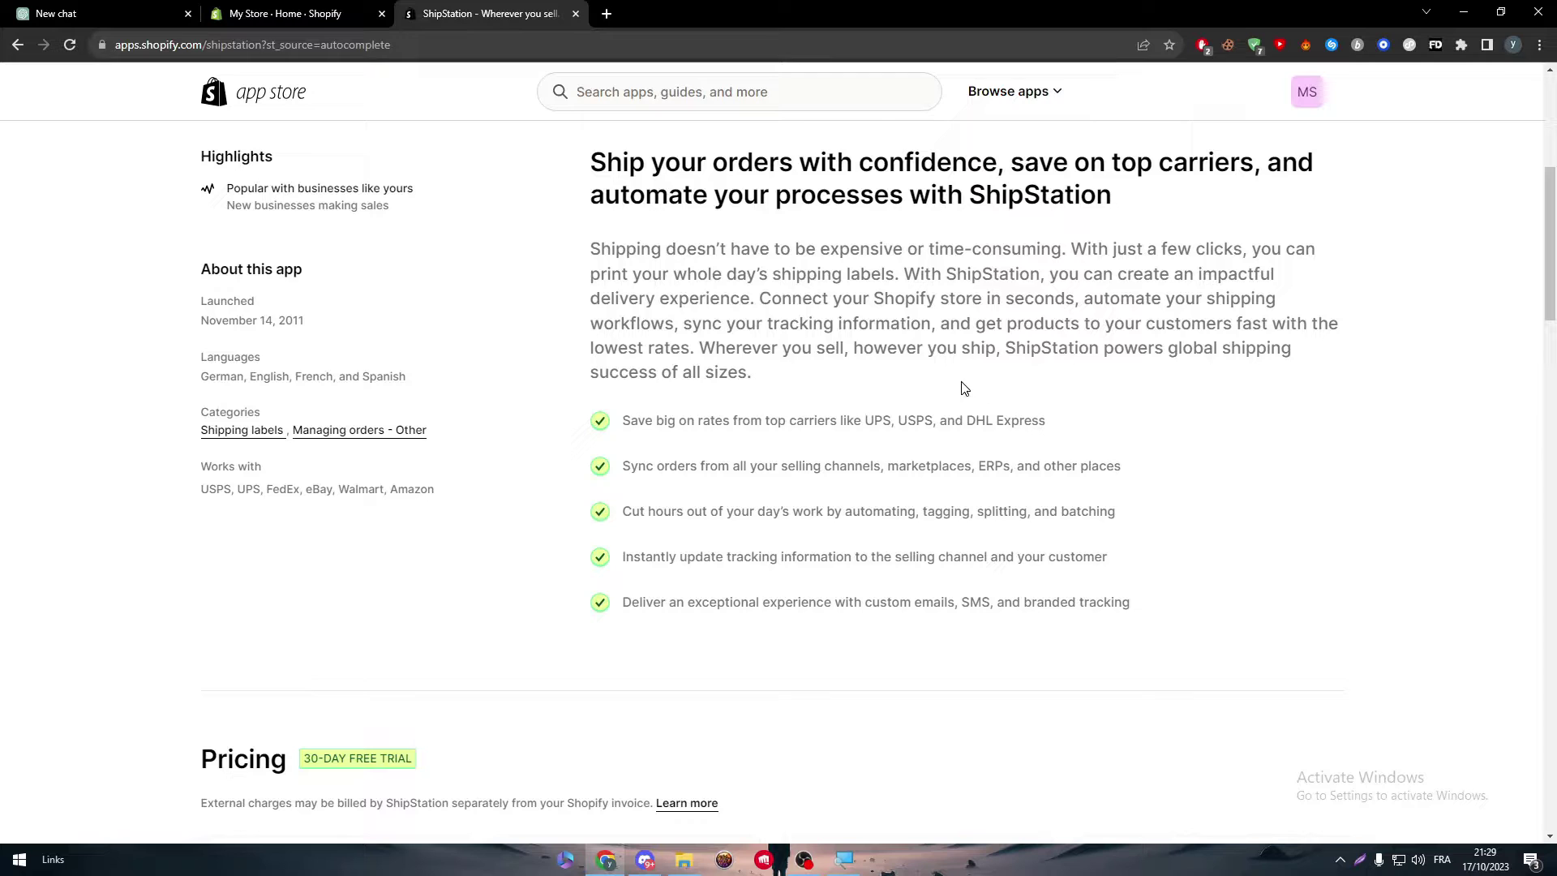
pyautogui.scroll(-1, 1553, 227)
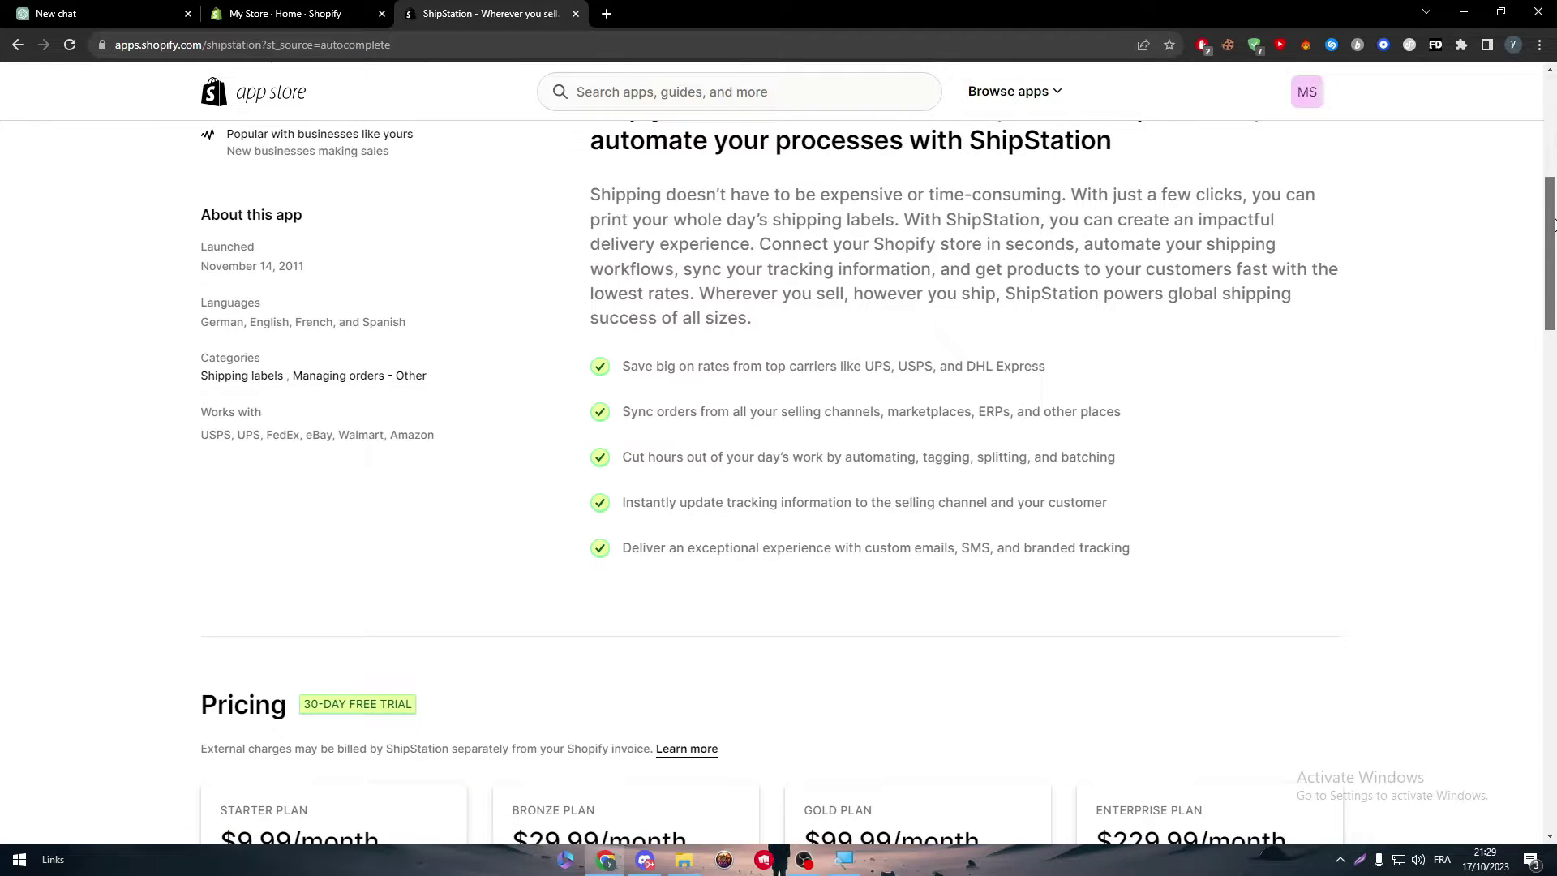
pyautogui.moveTo(1552, 225); pyautogui.dragTo(1552, 320)
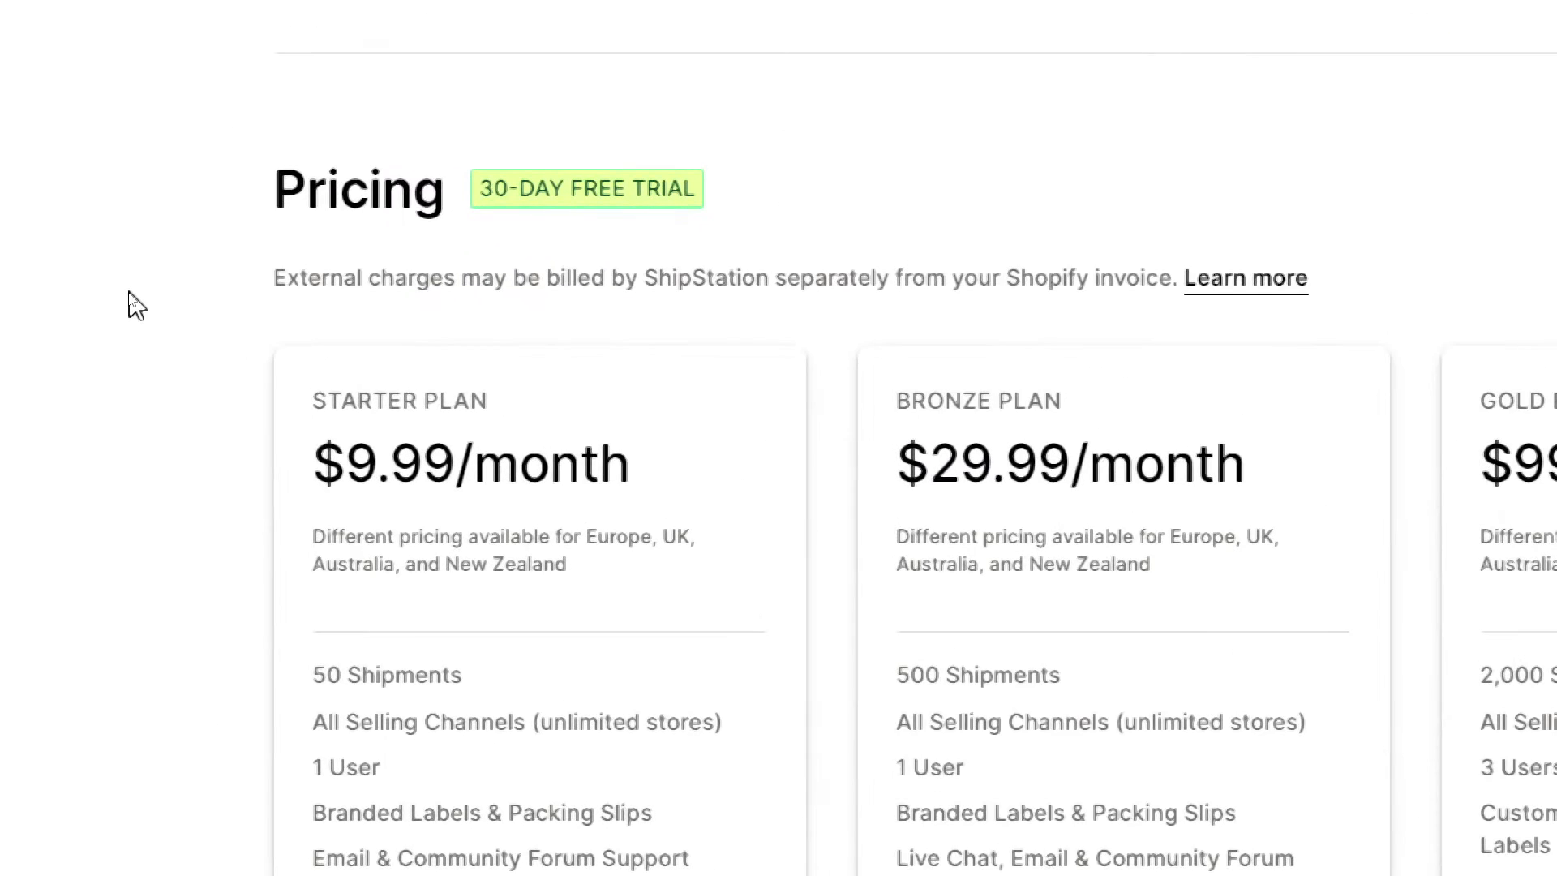
# Review the Starter ($9.99), Bronze, Gold and Enterprise ($229.99) plans, continuing down toward the reviews
pyautogui.scroll(-3, 125, 375)
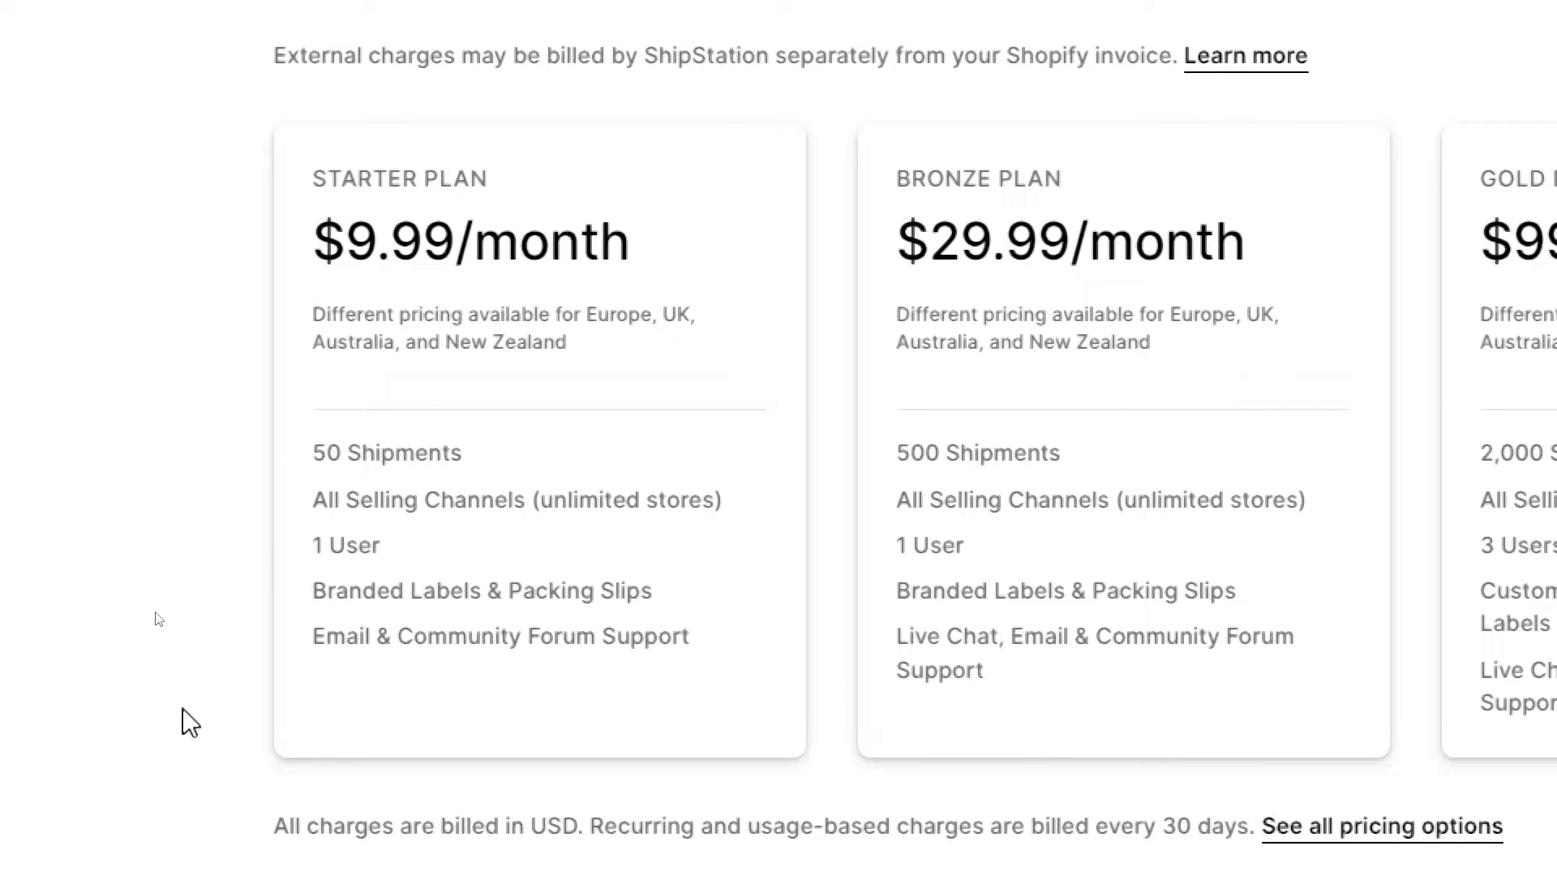
pyautogui.scroll(-2, 632, 106)
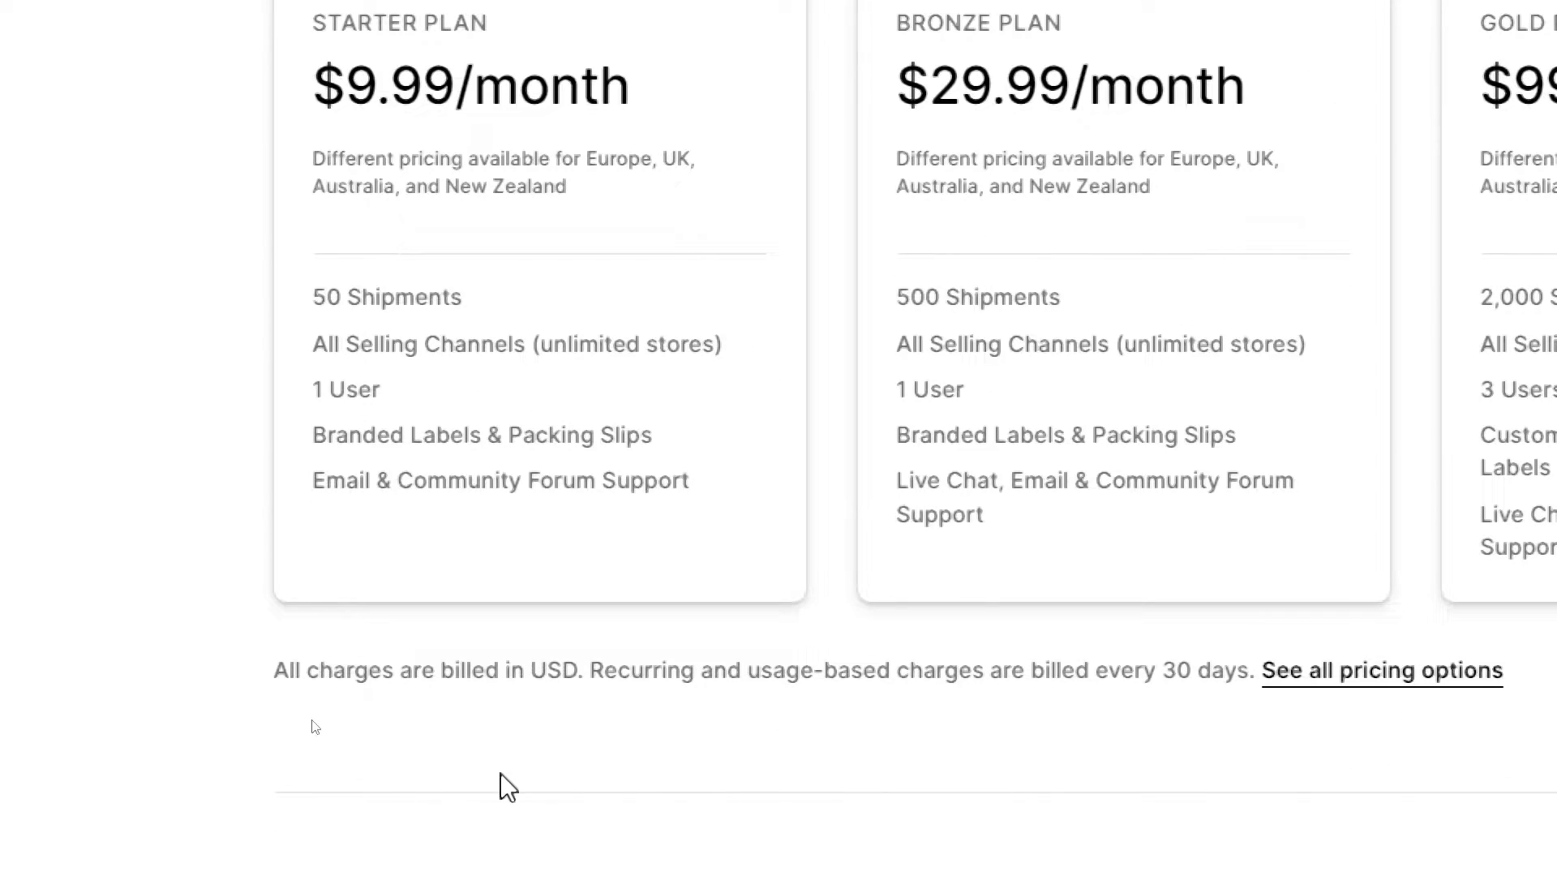
pyautogui.scroll(2, 580, 430)
pyautogui.scroll(-1, 1292, 730)
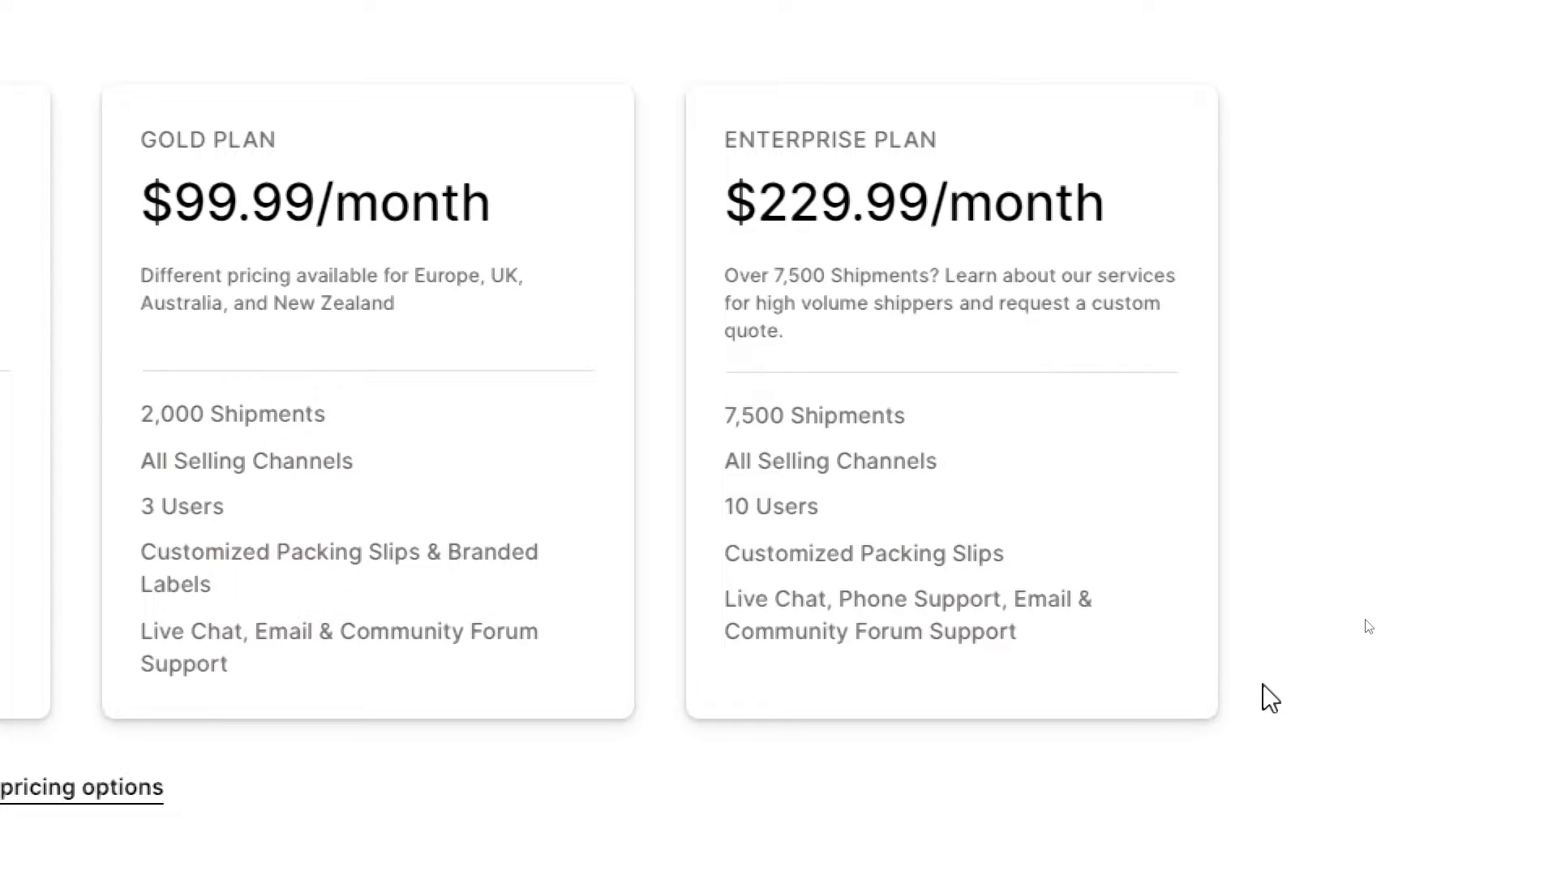
pyautogui.moveTo(982, 276); pyautogui.dragTo(1054, 302)
pyautogui.click(1067, 301)
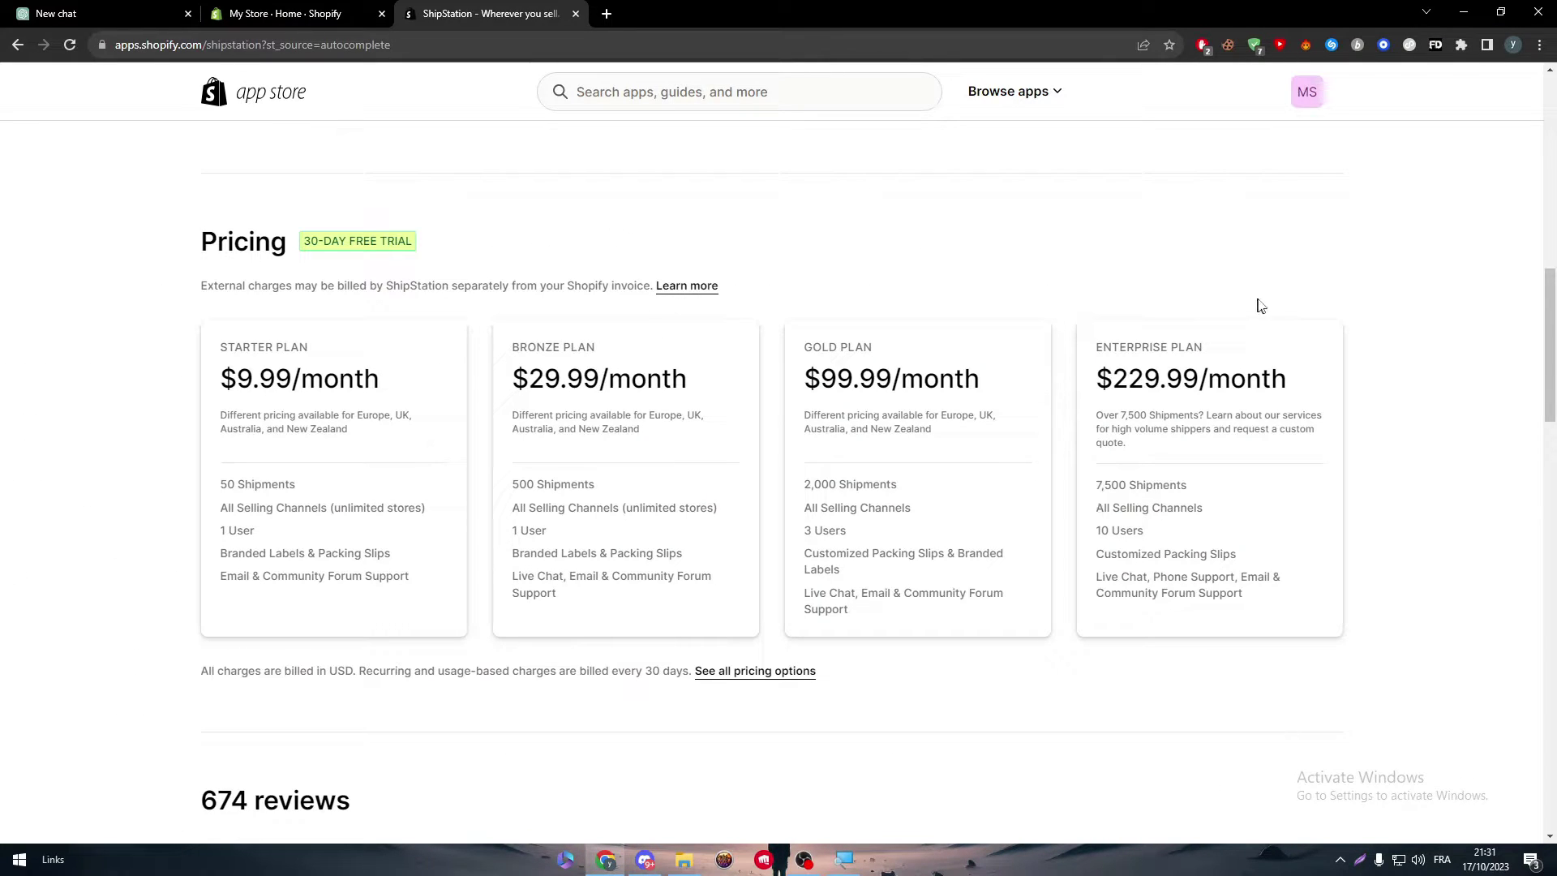
# Read the 674 reviews and 3.6 rating, then scroll back to the listing's top
pyautogui.moveTo(1550, 322); pyautogui.dragTo(1551, 448)
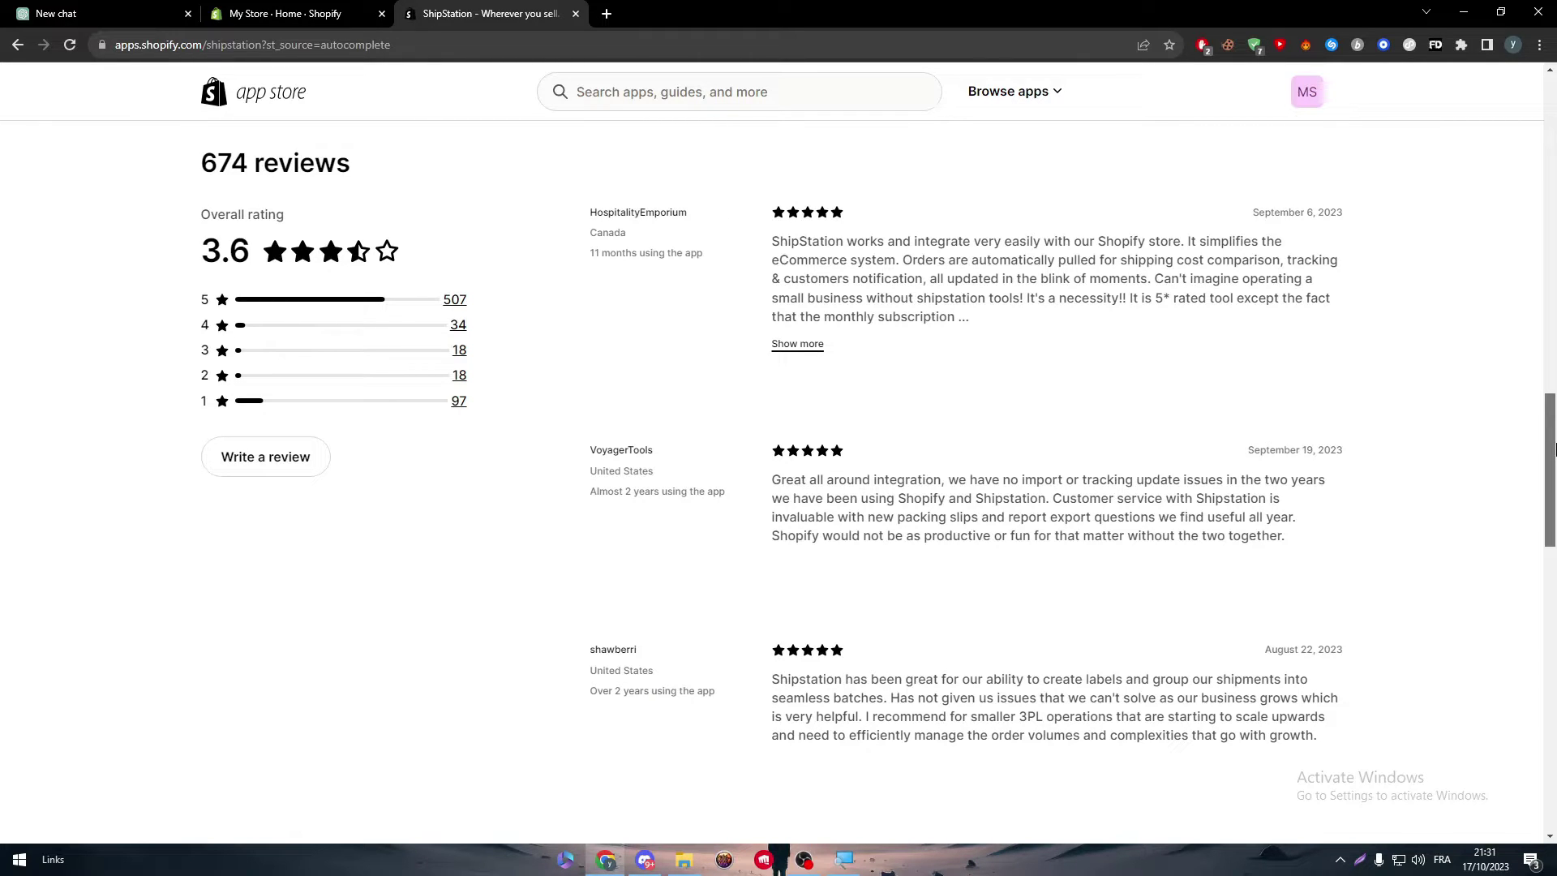
pyautogui.moveTo(1552, 449); pyautogui.dragTo(1552, 448)
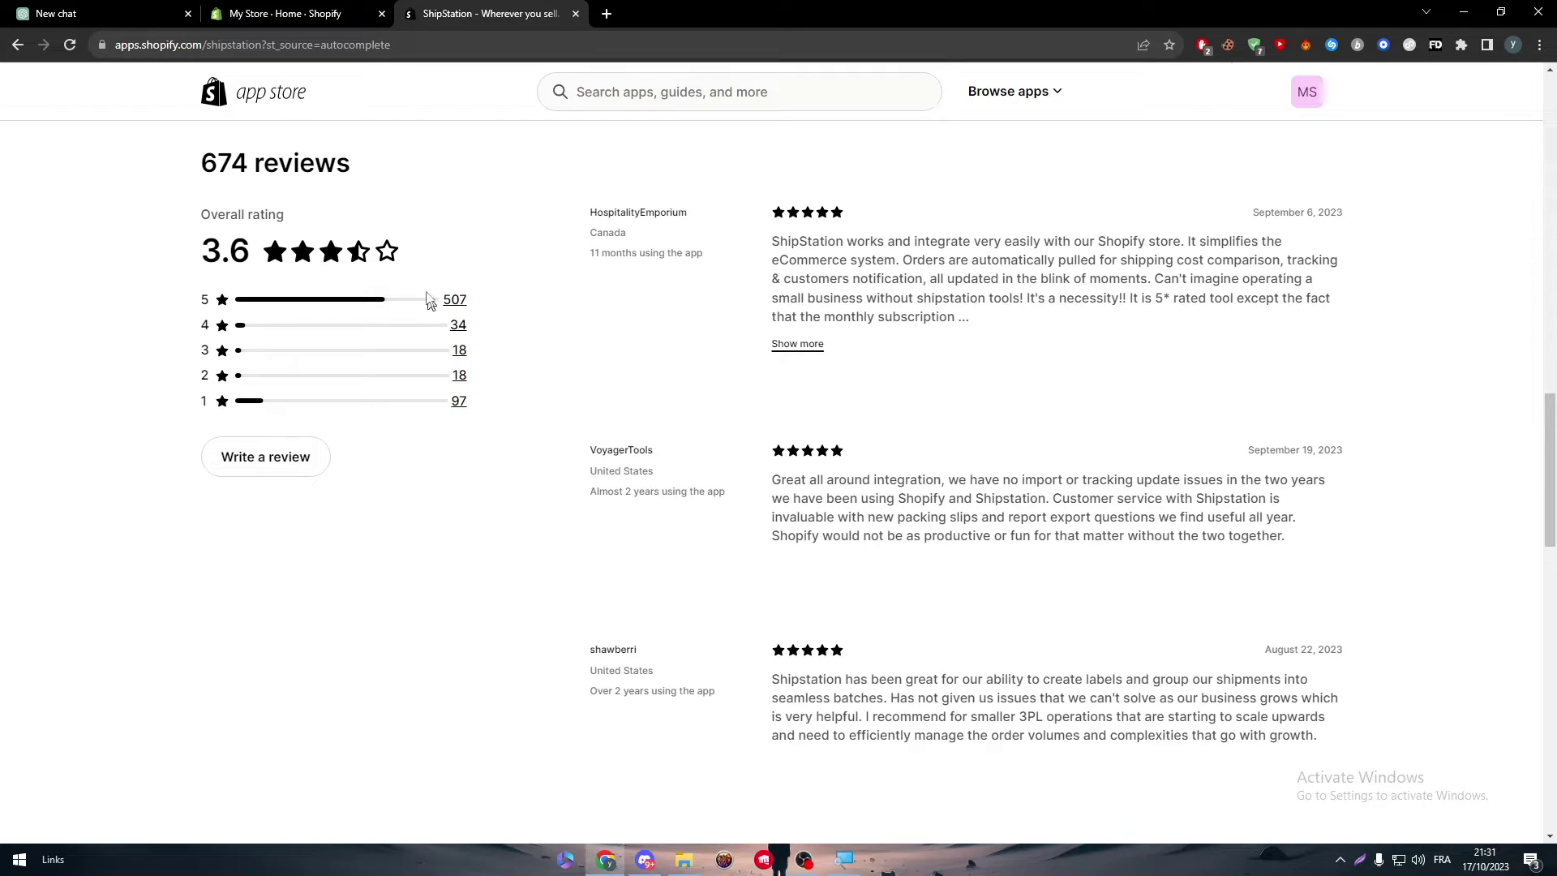
pyautogui.moveTo(1550, 479); pyautogui.dragTo(1506, 117)
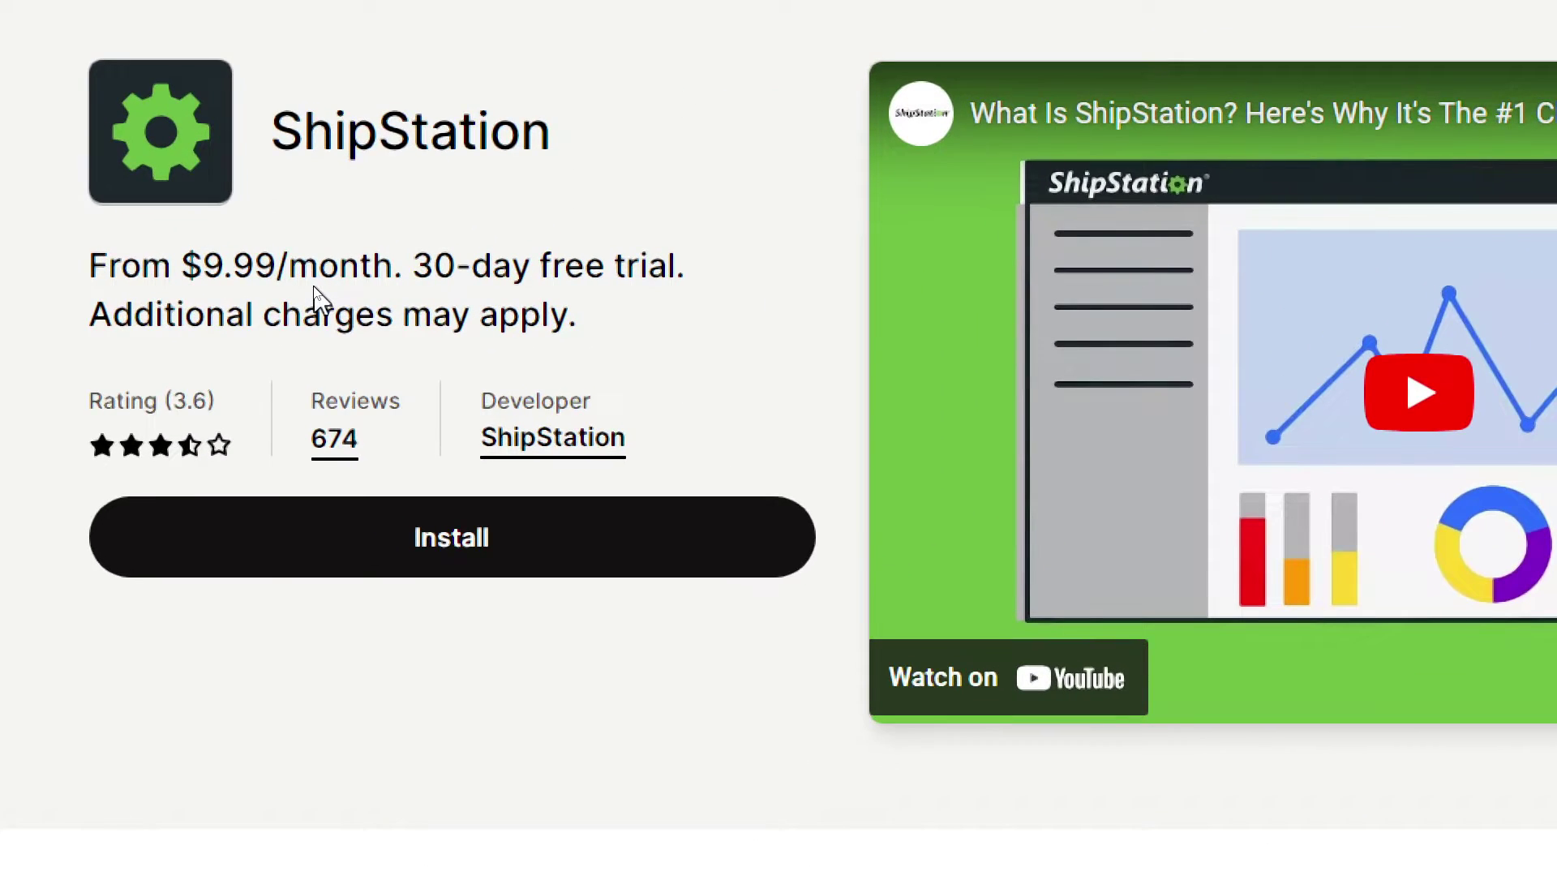
# Install ShipStation and approve its permissions, landing on ShipStation's account-creation page
pyautogui.click(386, 558)
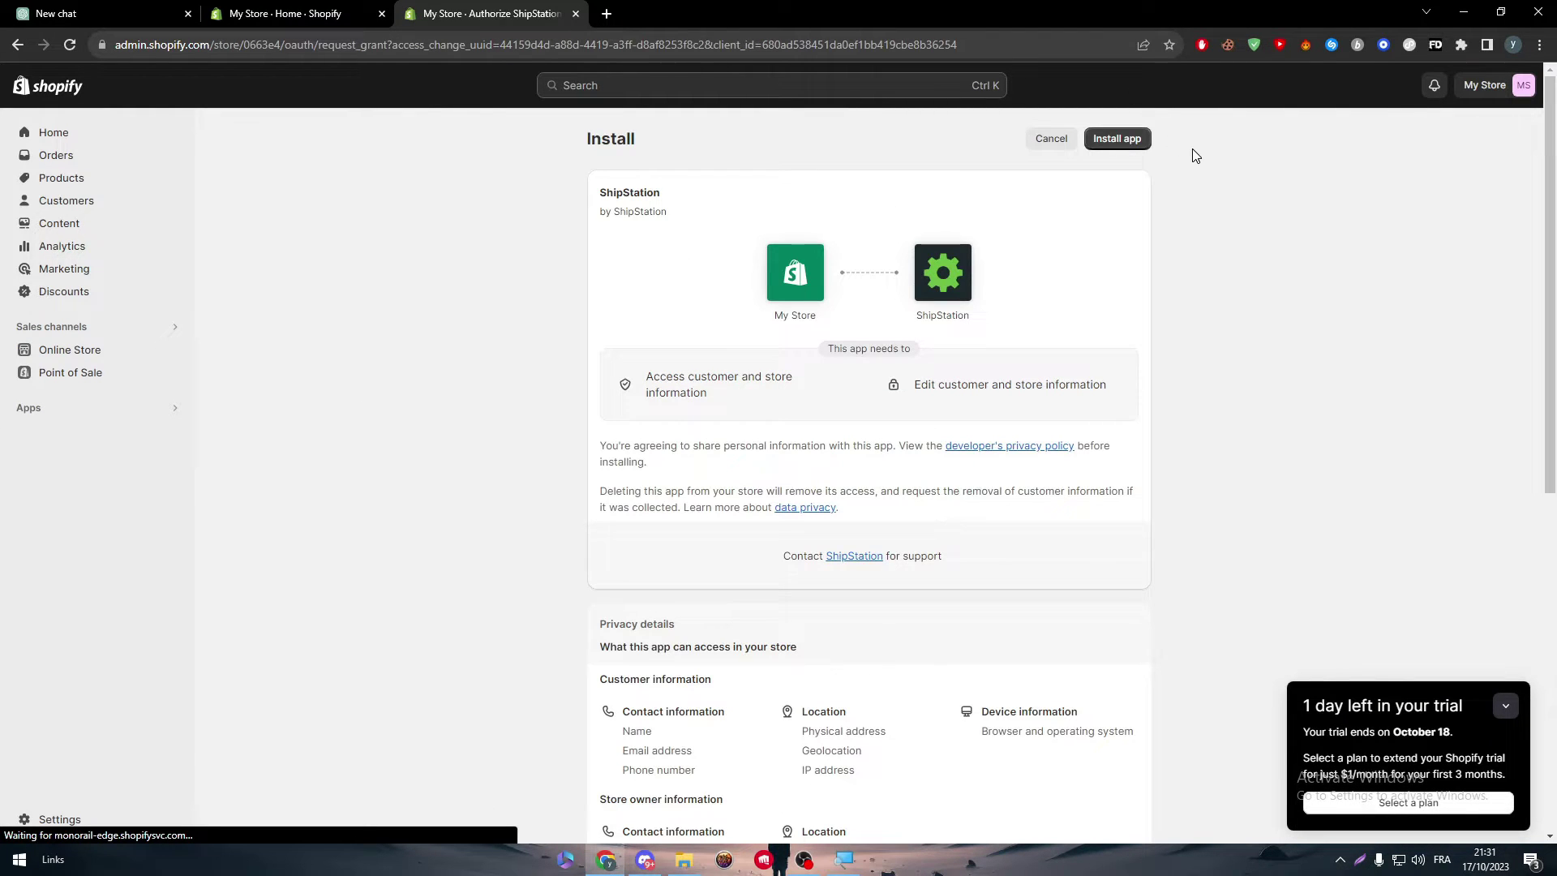
pyautogui.moveTo(1551, 325); pyautogui.dragTo(1518, 132)
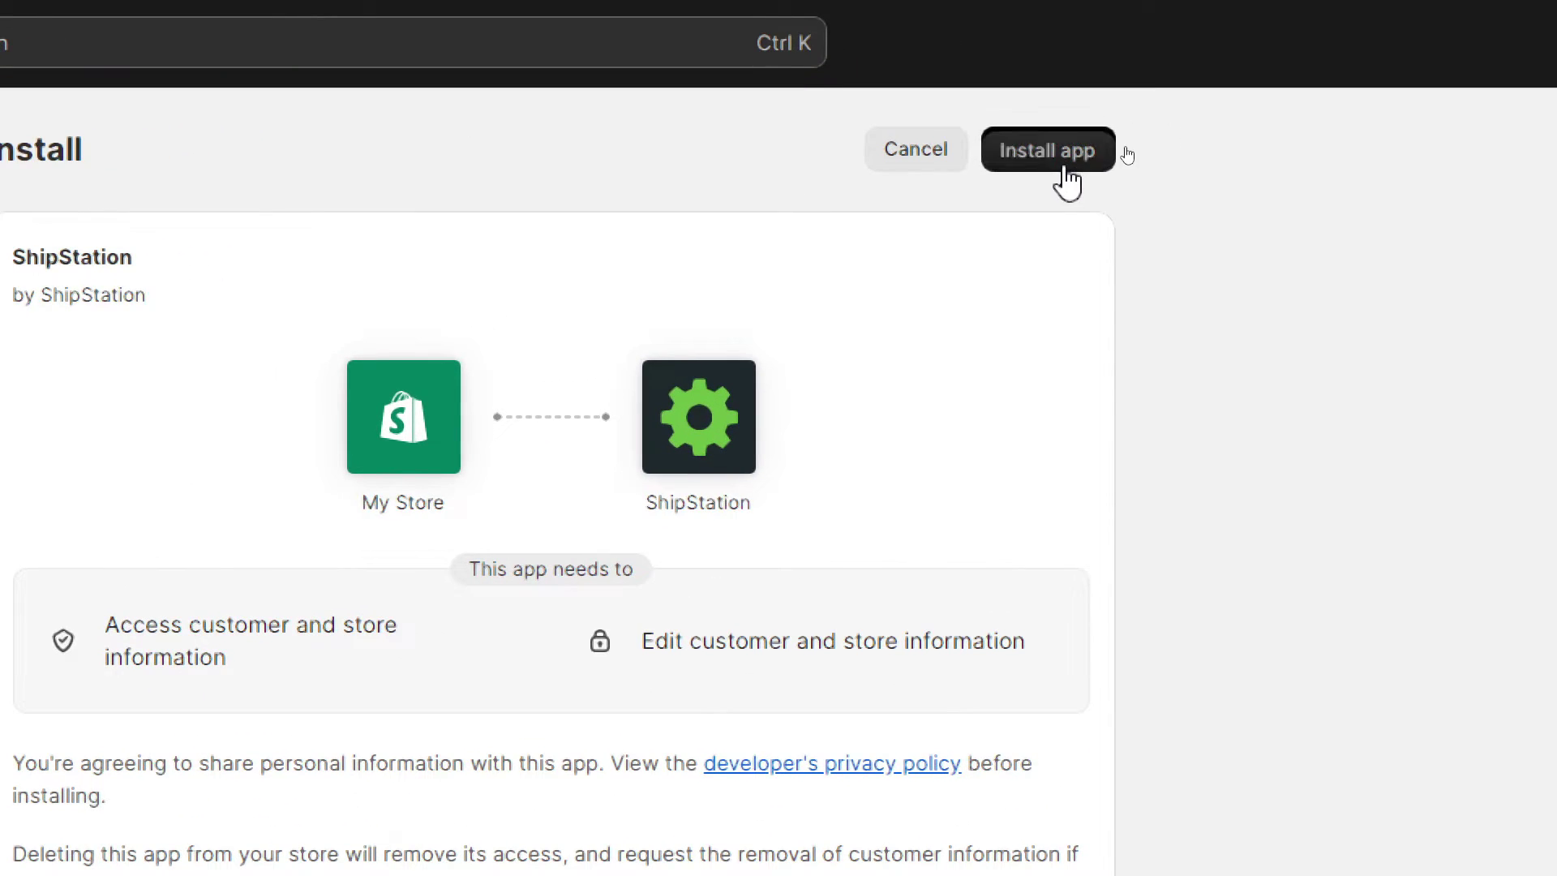
pyautogui.click(1125, 145)
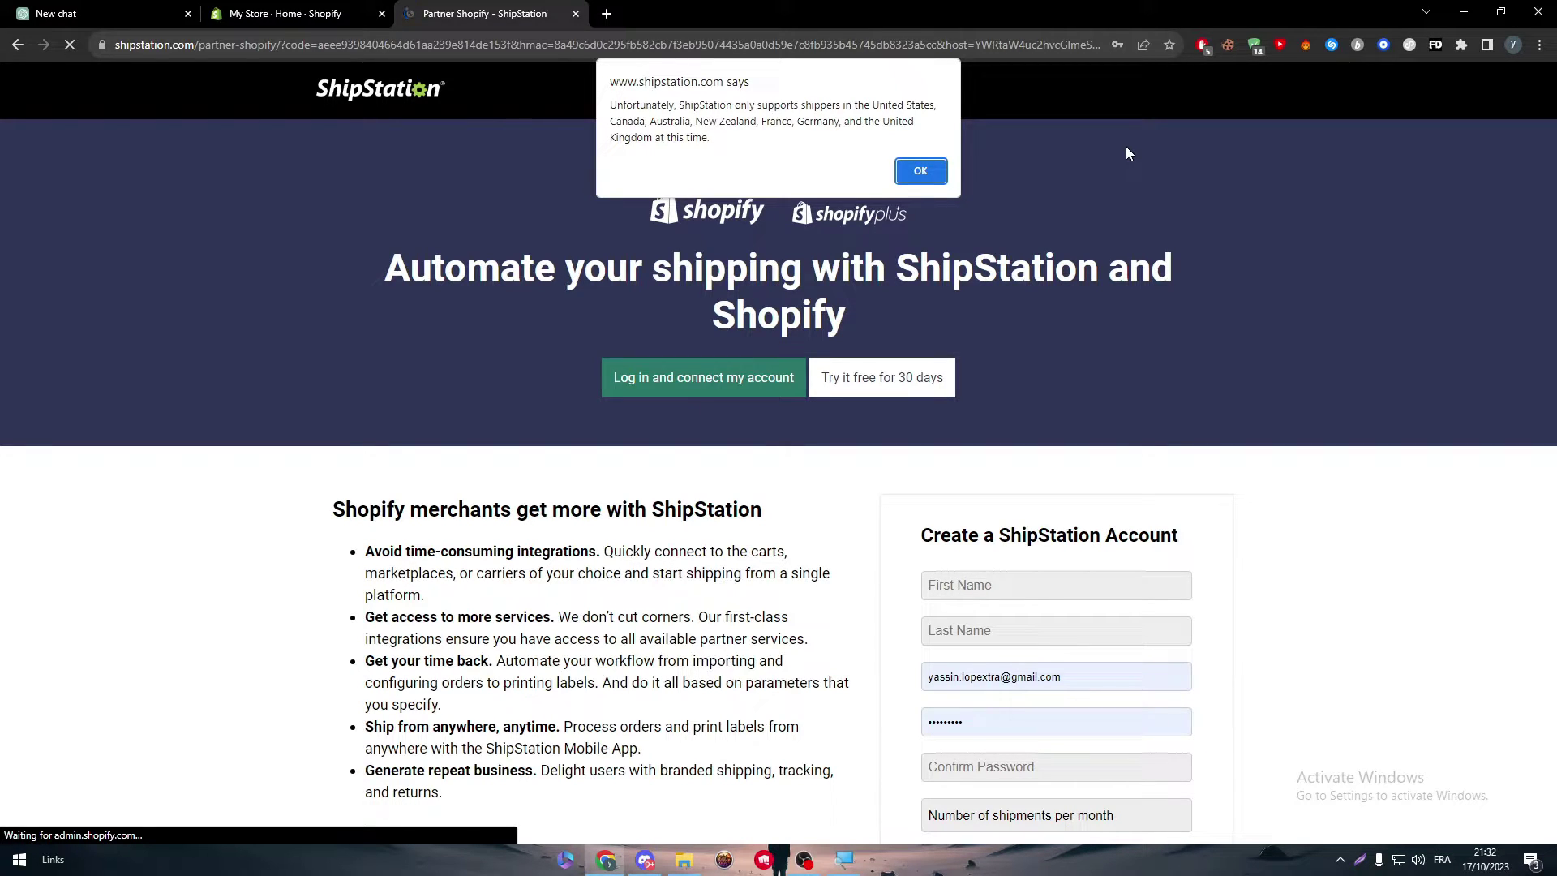
# Dismiss the unsupported-country alert and autofill the first and last name from saved details
pyautogui.click(916, 167)
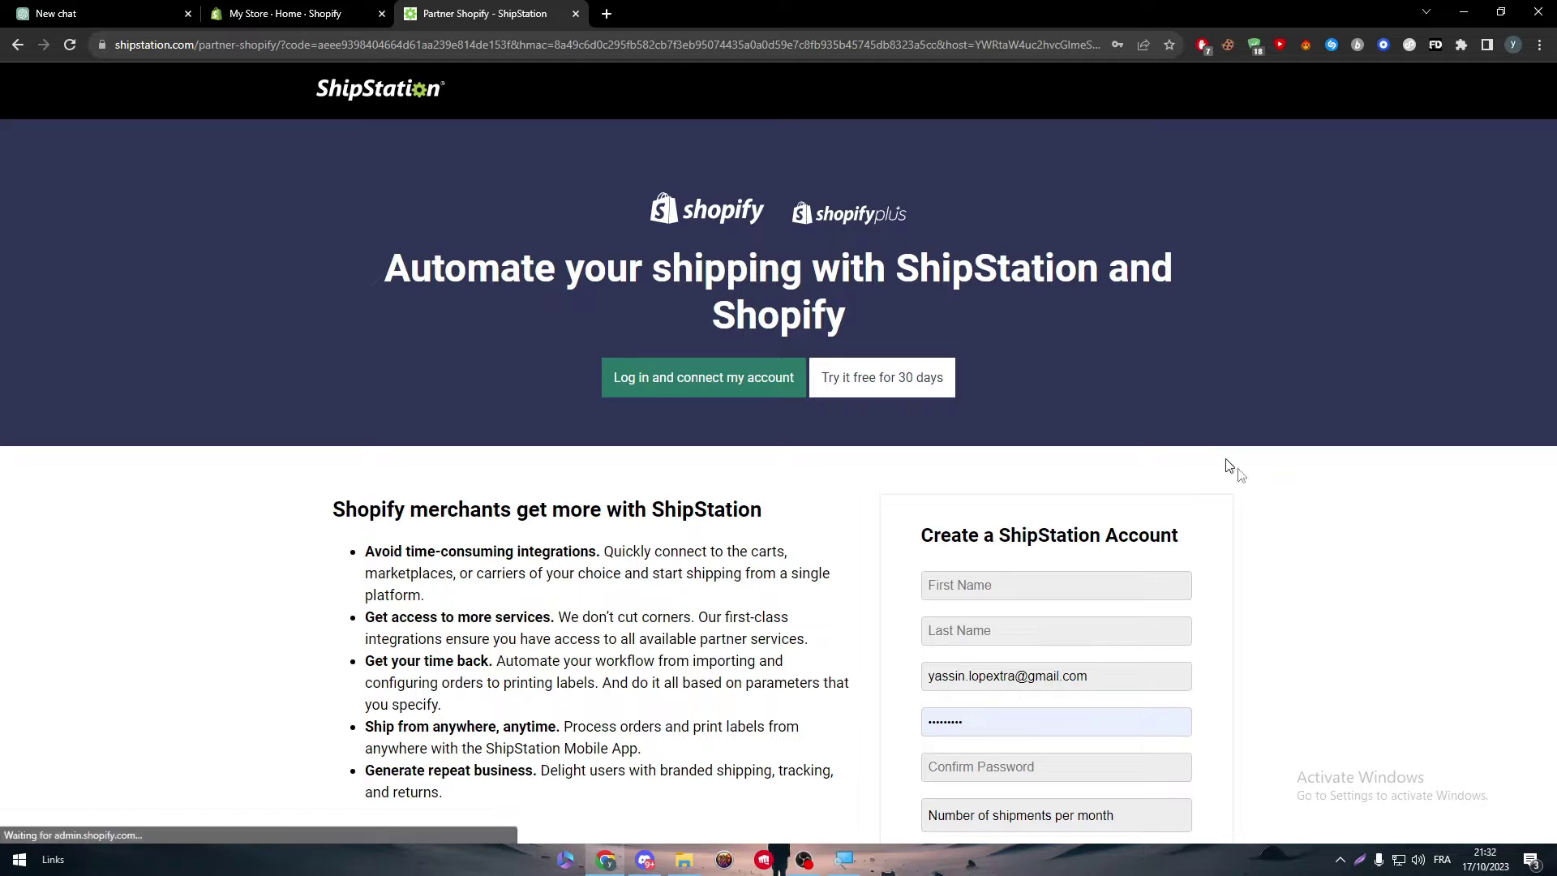
pyautogui.moveTo(384, 268); pyautogui.dragTo(1552, 272)
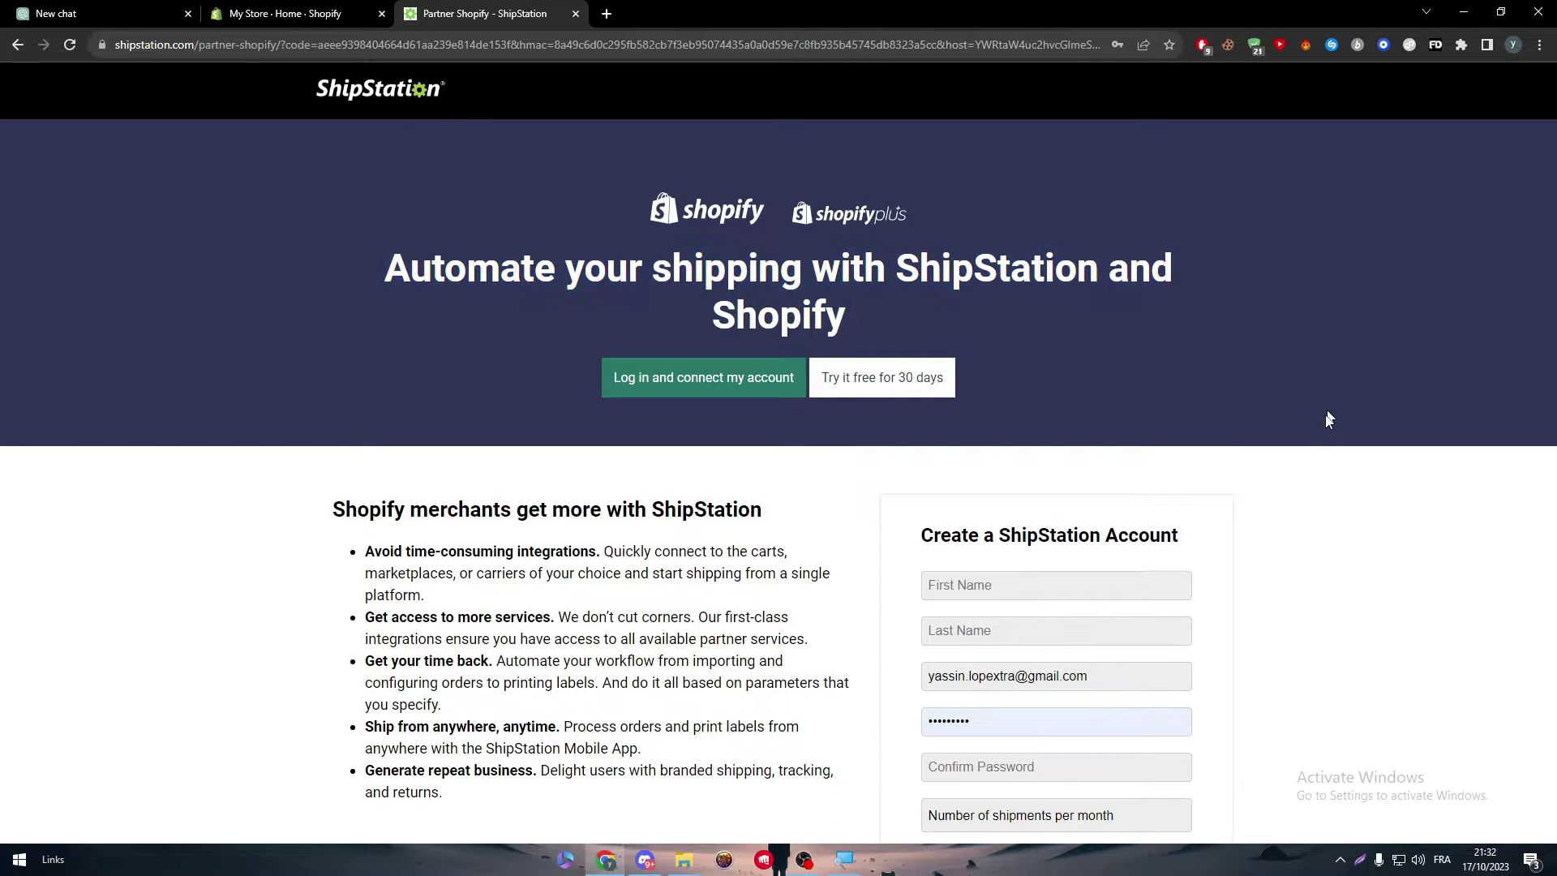
pyautogui.scroll(-5, 1135, 494)
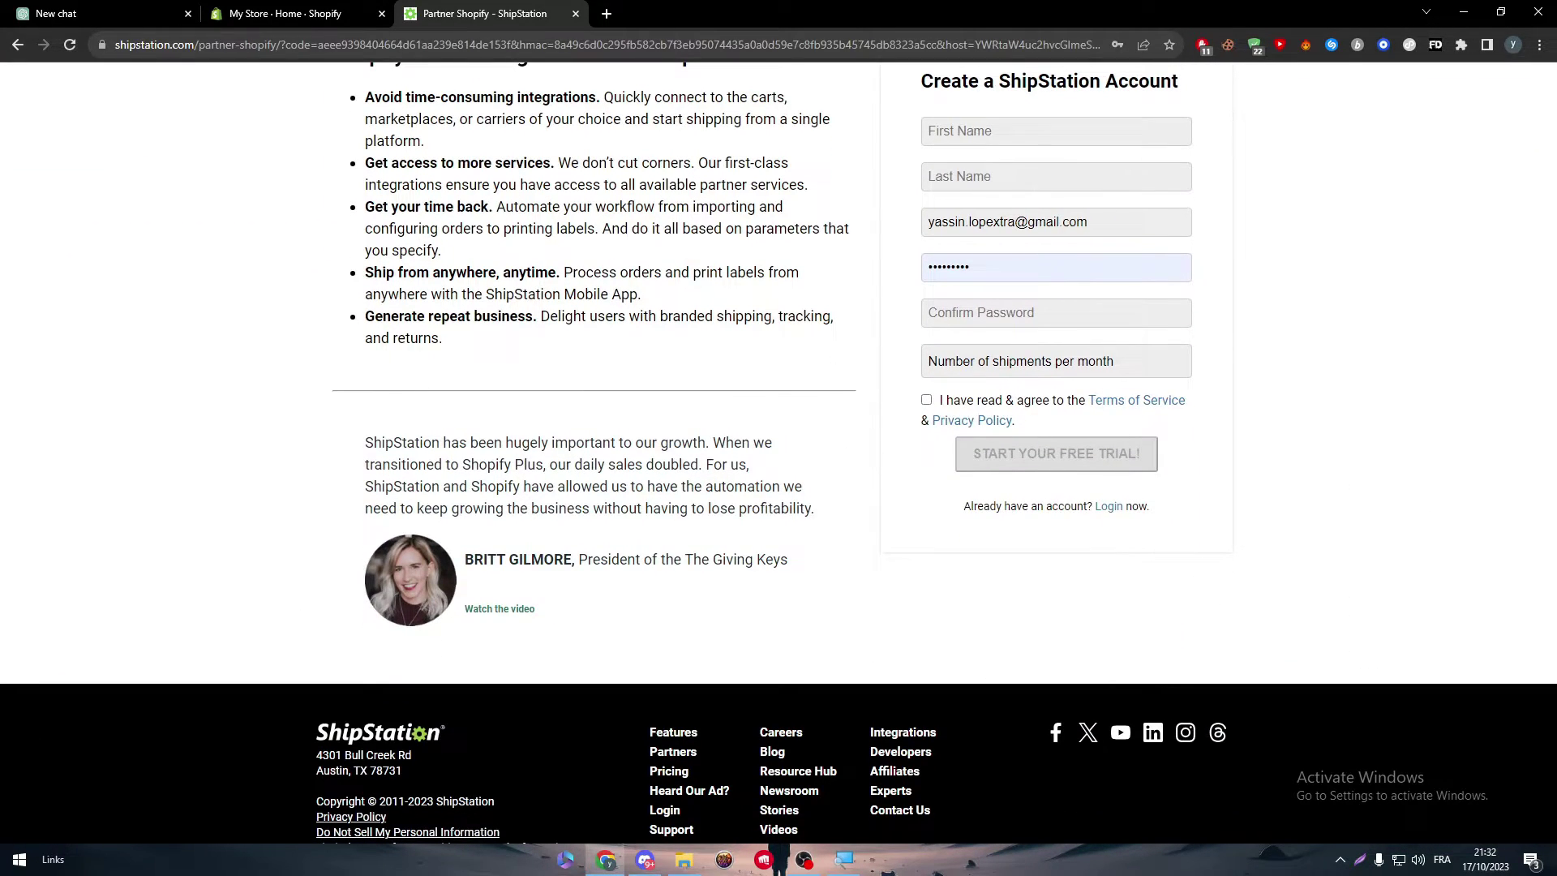
pyautogui.click(1018, 137)
pyautogui.click(1010, 272)
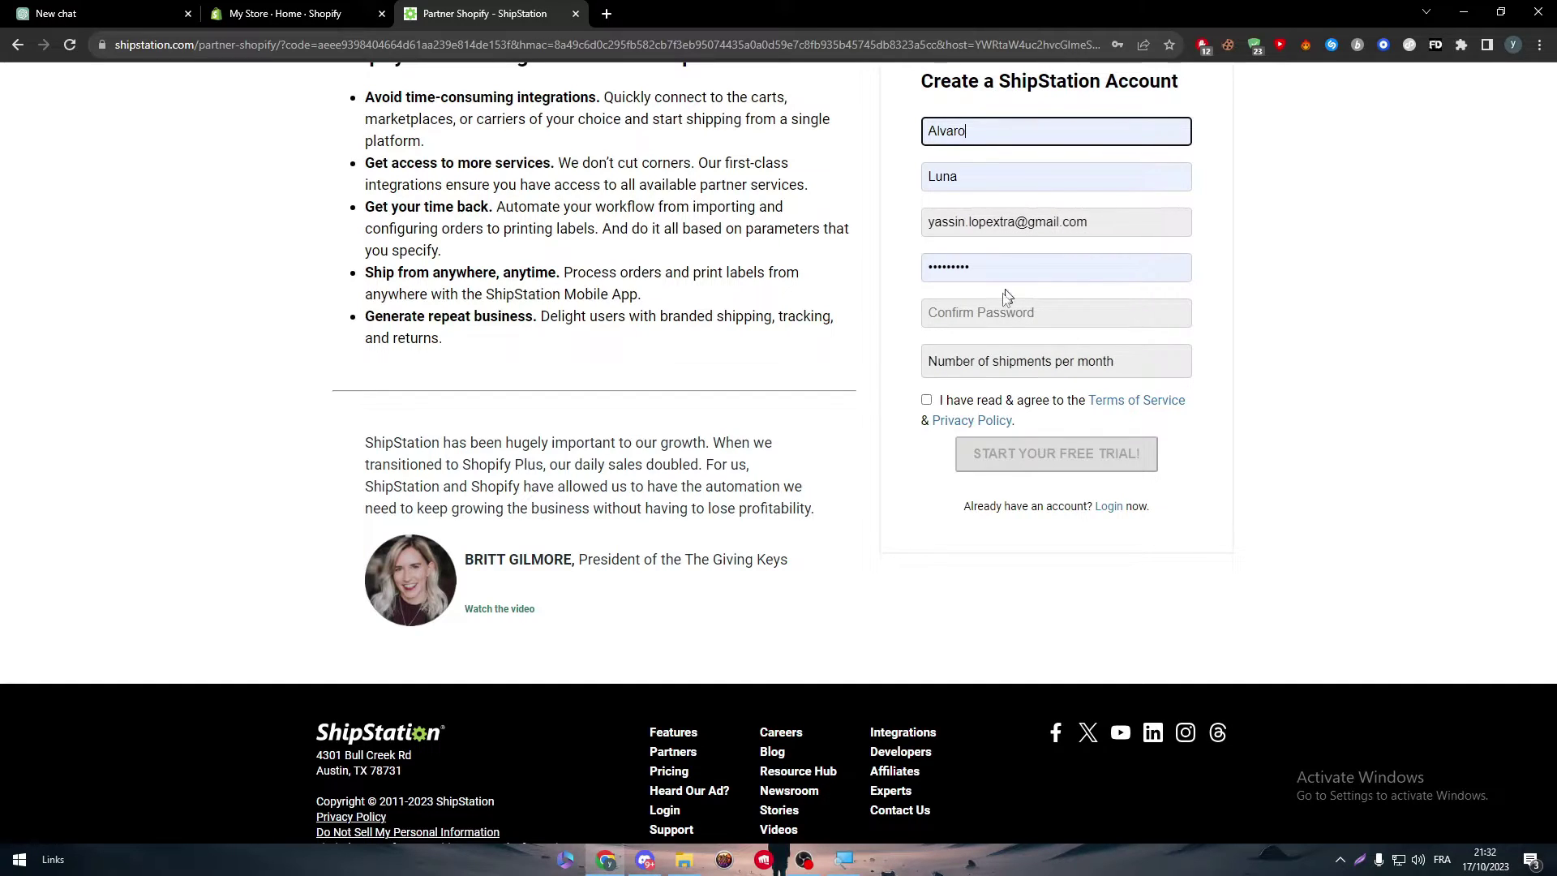
# Confirm the password, choose 'I only need to ship one package', and accept the terms
pyautogui.click(1011, 313)
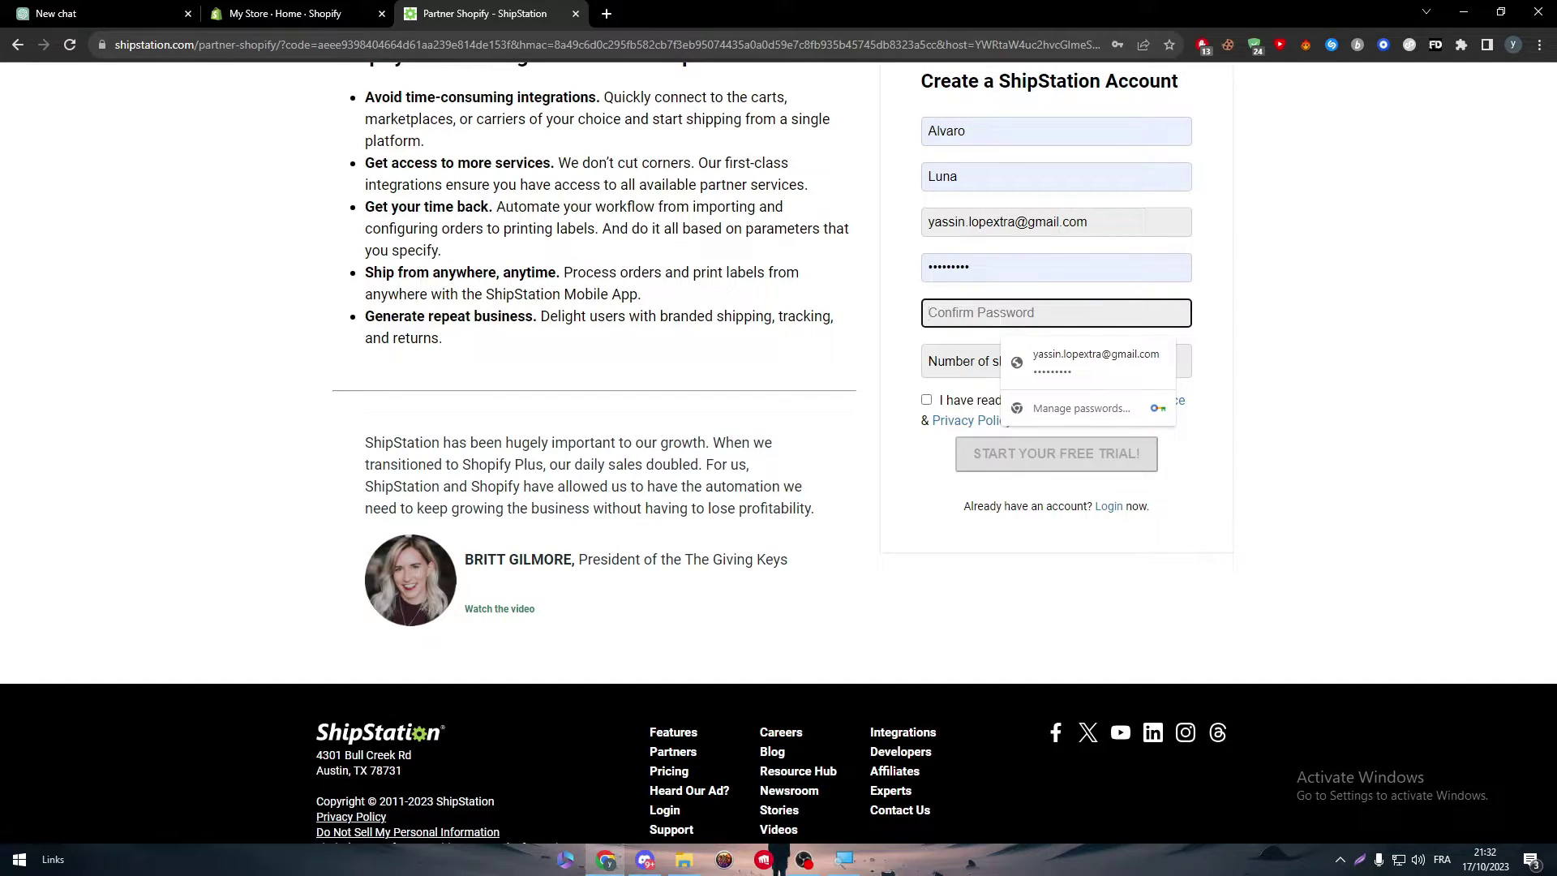
pyautogui.write('*********')
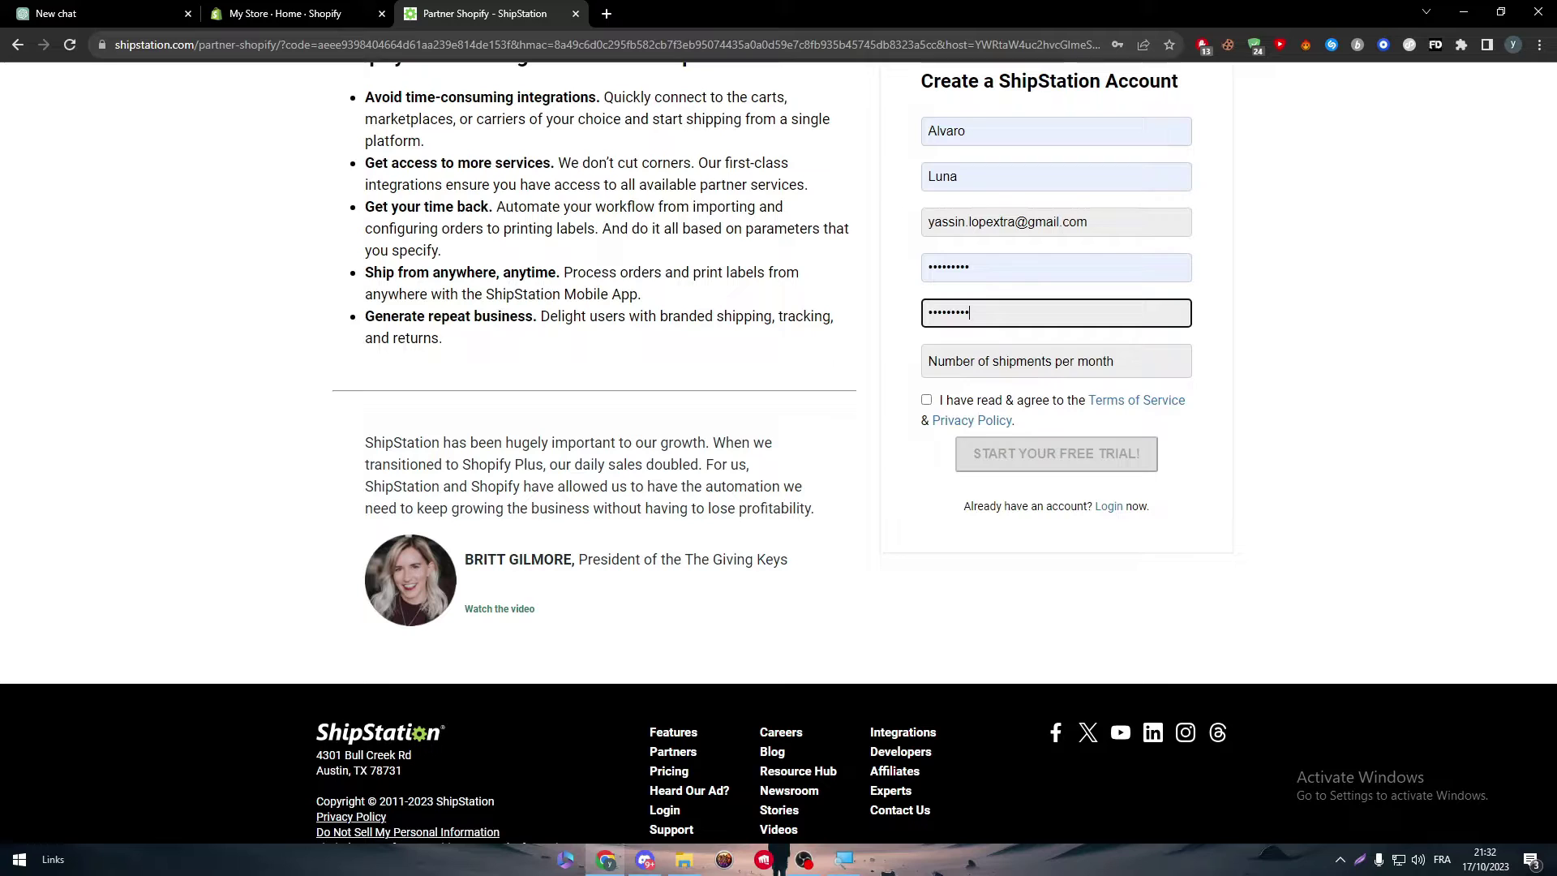
pyautogui.click(990, 360)
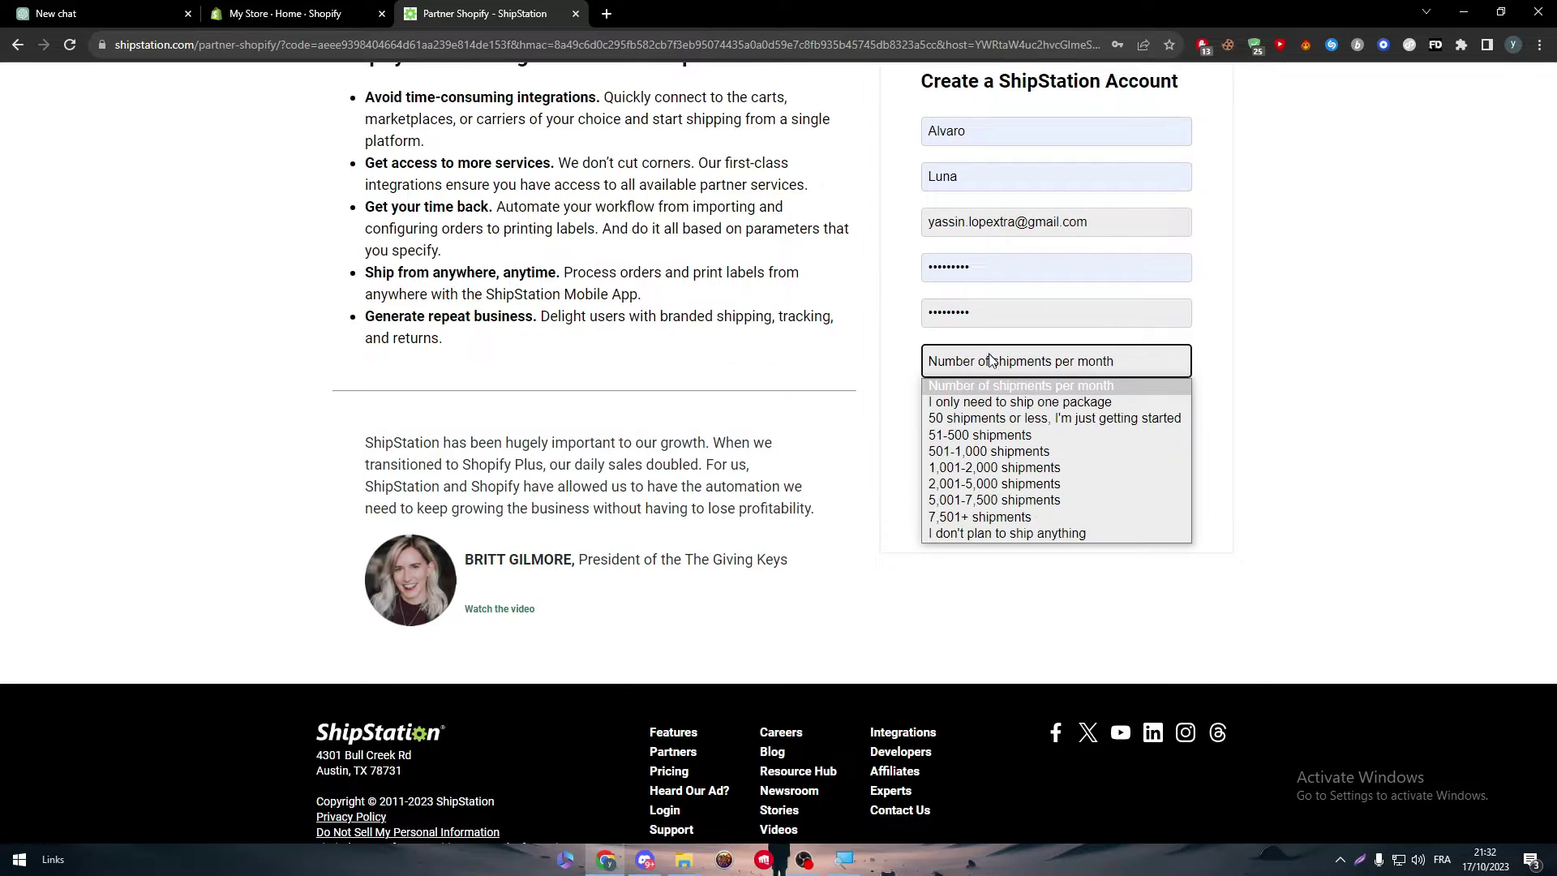
pyautogui.click(983, 406)
pyautogui.click(926, 400)
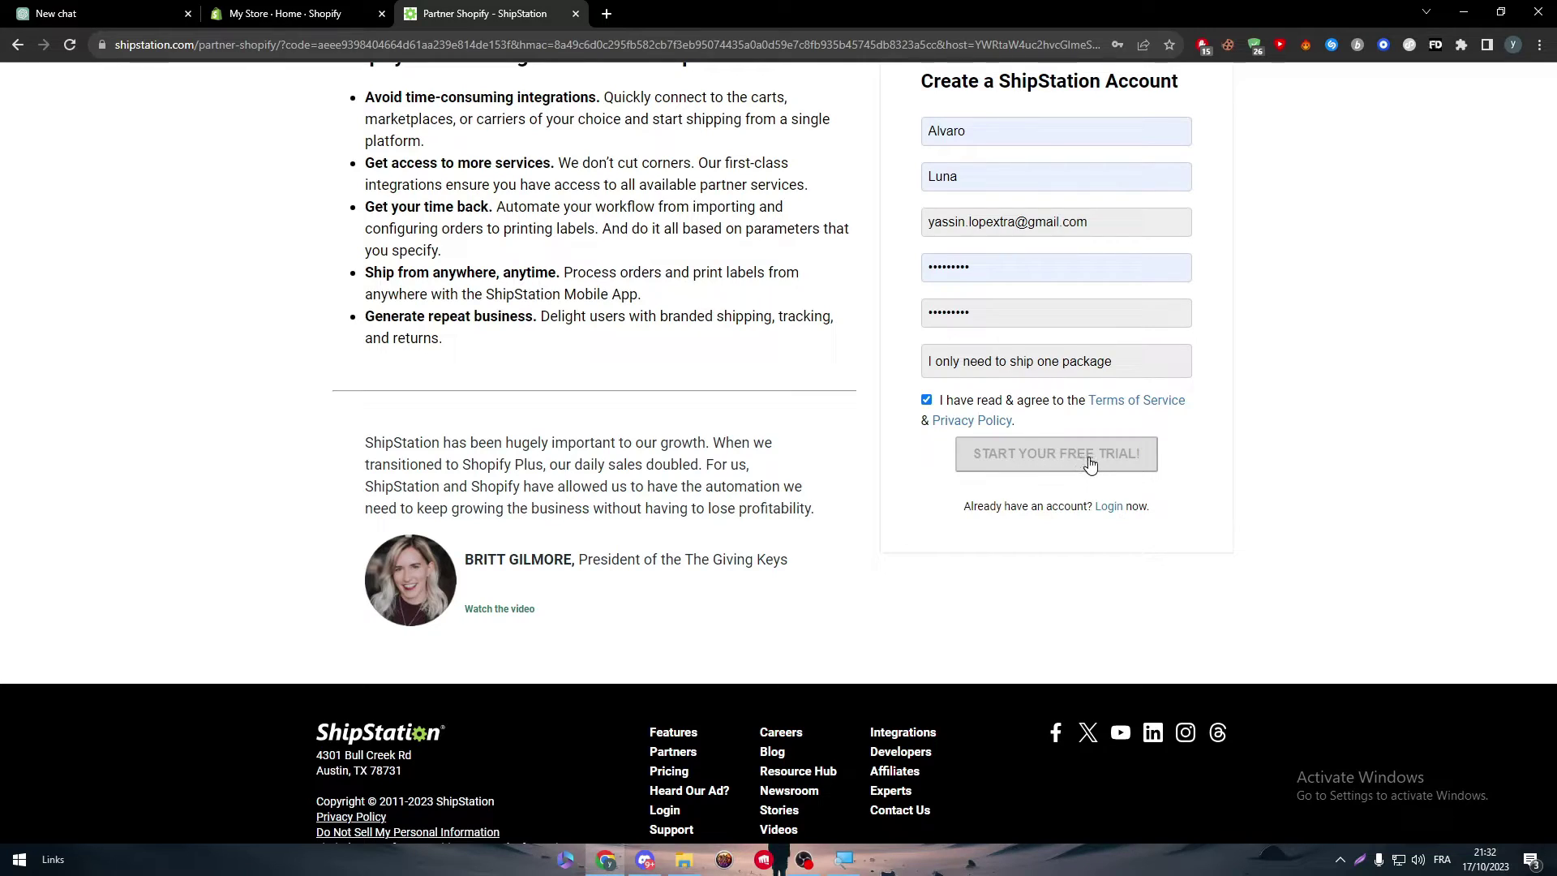
pyautogui.moveTo(930, 103); pyautogui.dragTo(973, 320)
pyautogui.click(1206, 372)
pyautogui.scroll(1, 1414, 483)
pyautogui.scroll(4, 1415, 482)
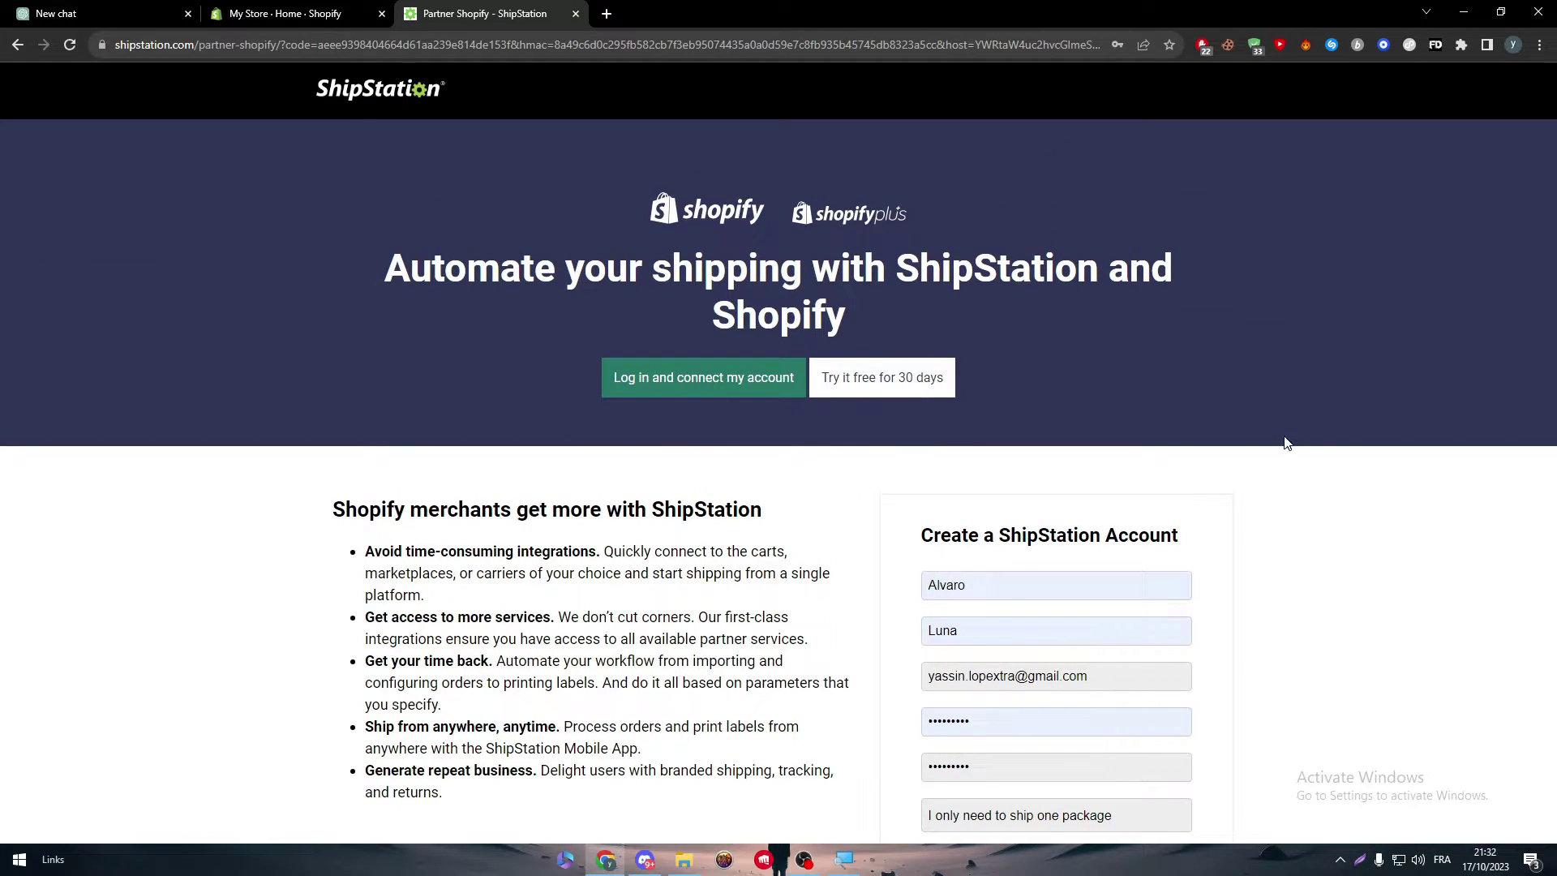
# Google 'SHIPTATION accepted countries' to confirm the seven supported countries, then return to the signup page
pyautogui.click(606, 14)
pyautogui.write('S')
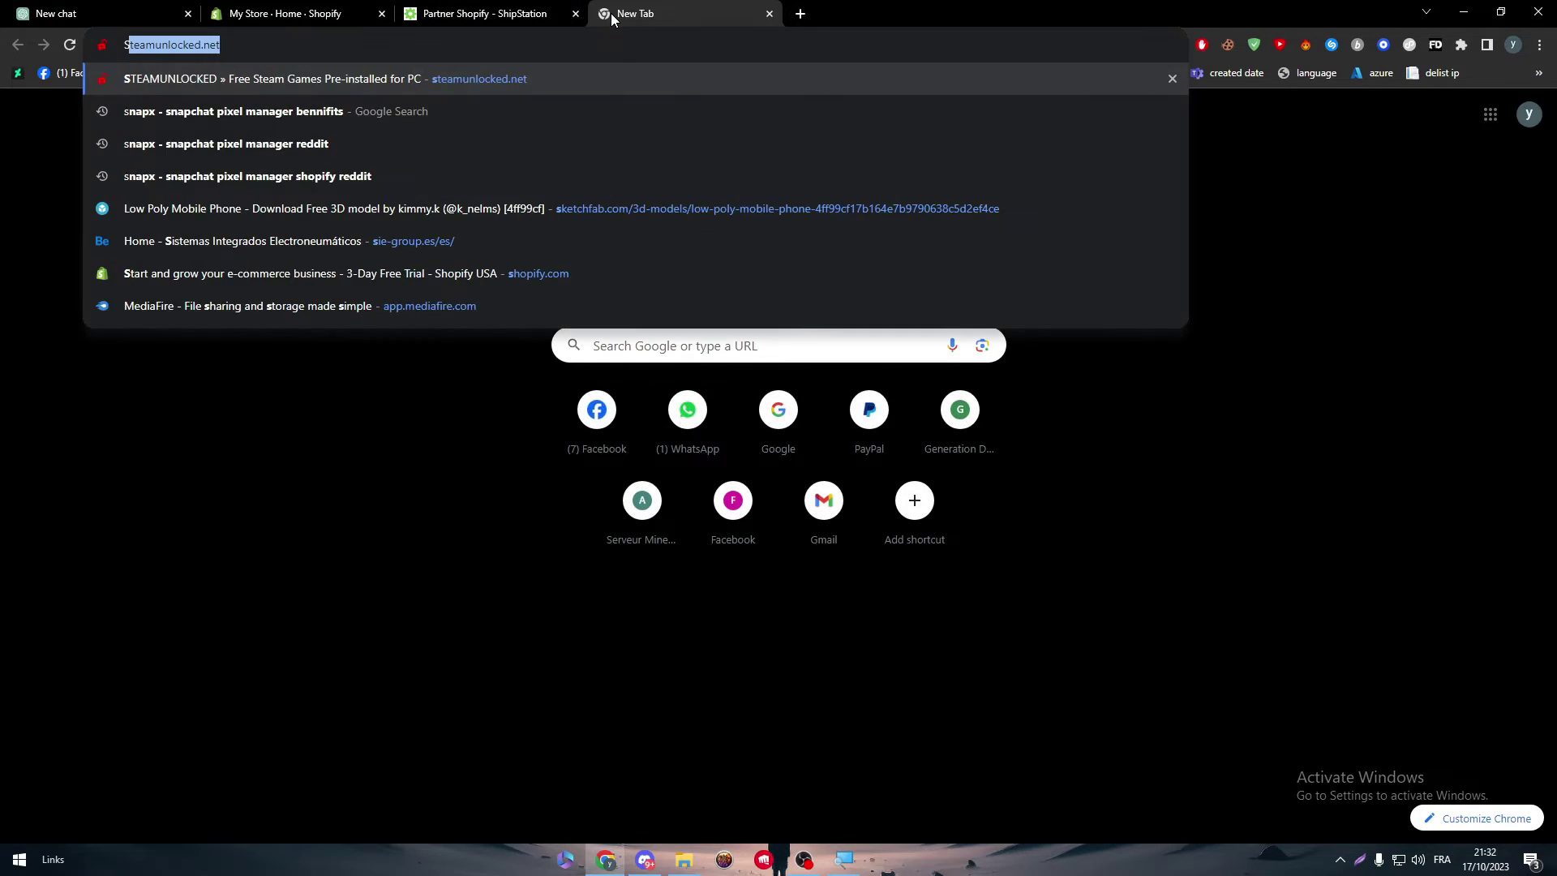
pyautogui.write('HIPTATION')
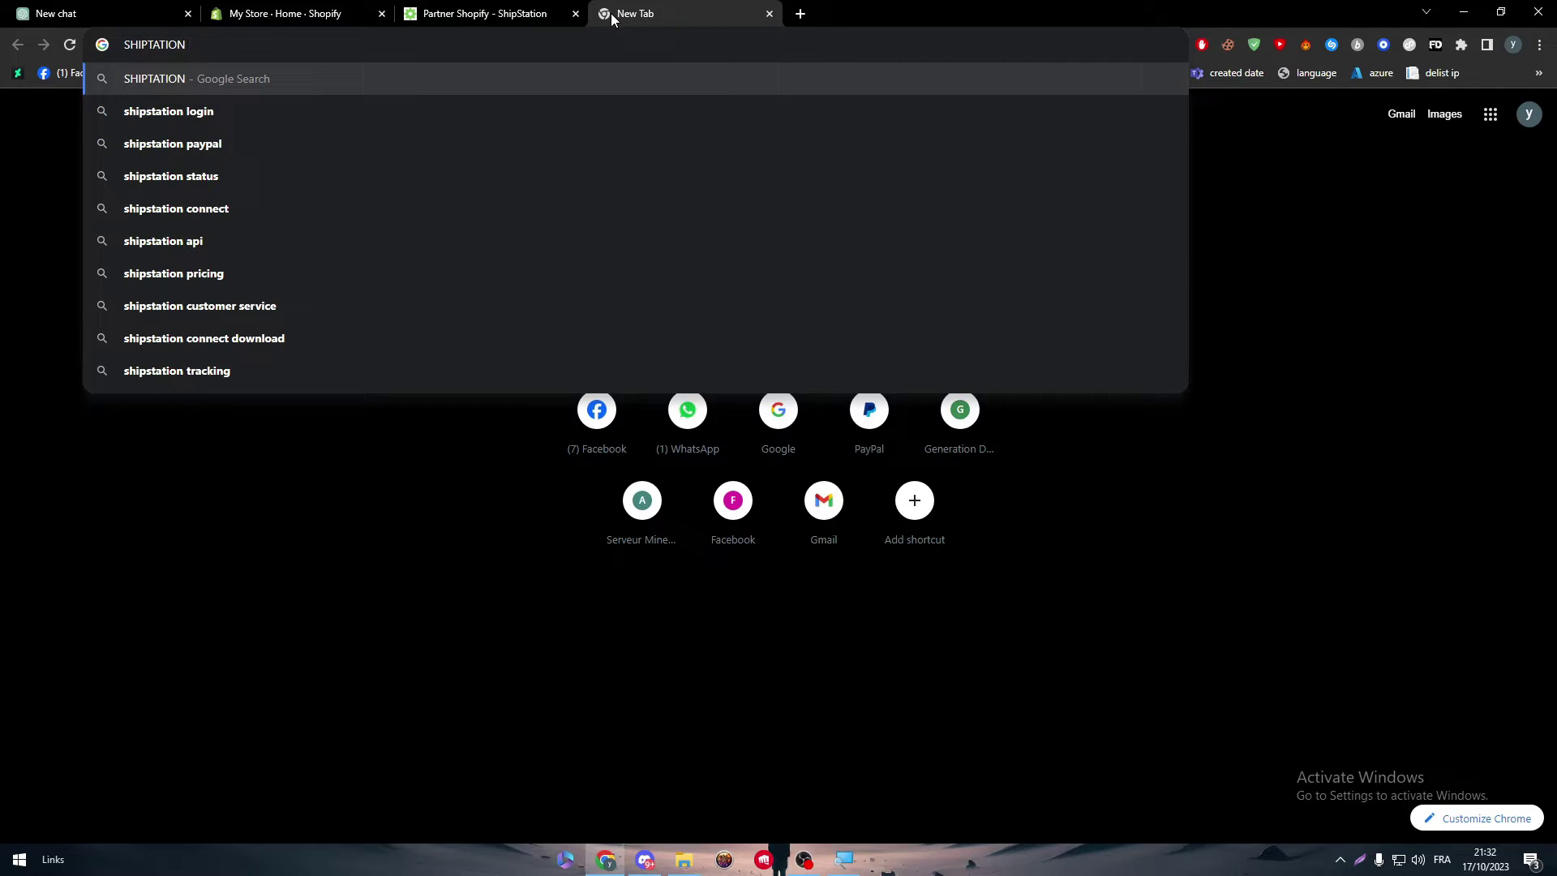
pyautogui.write(' accepted c')
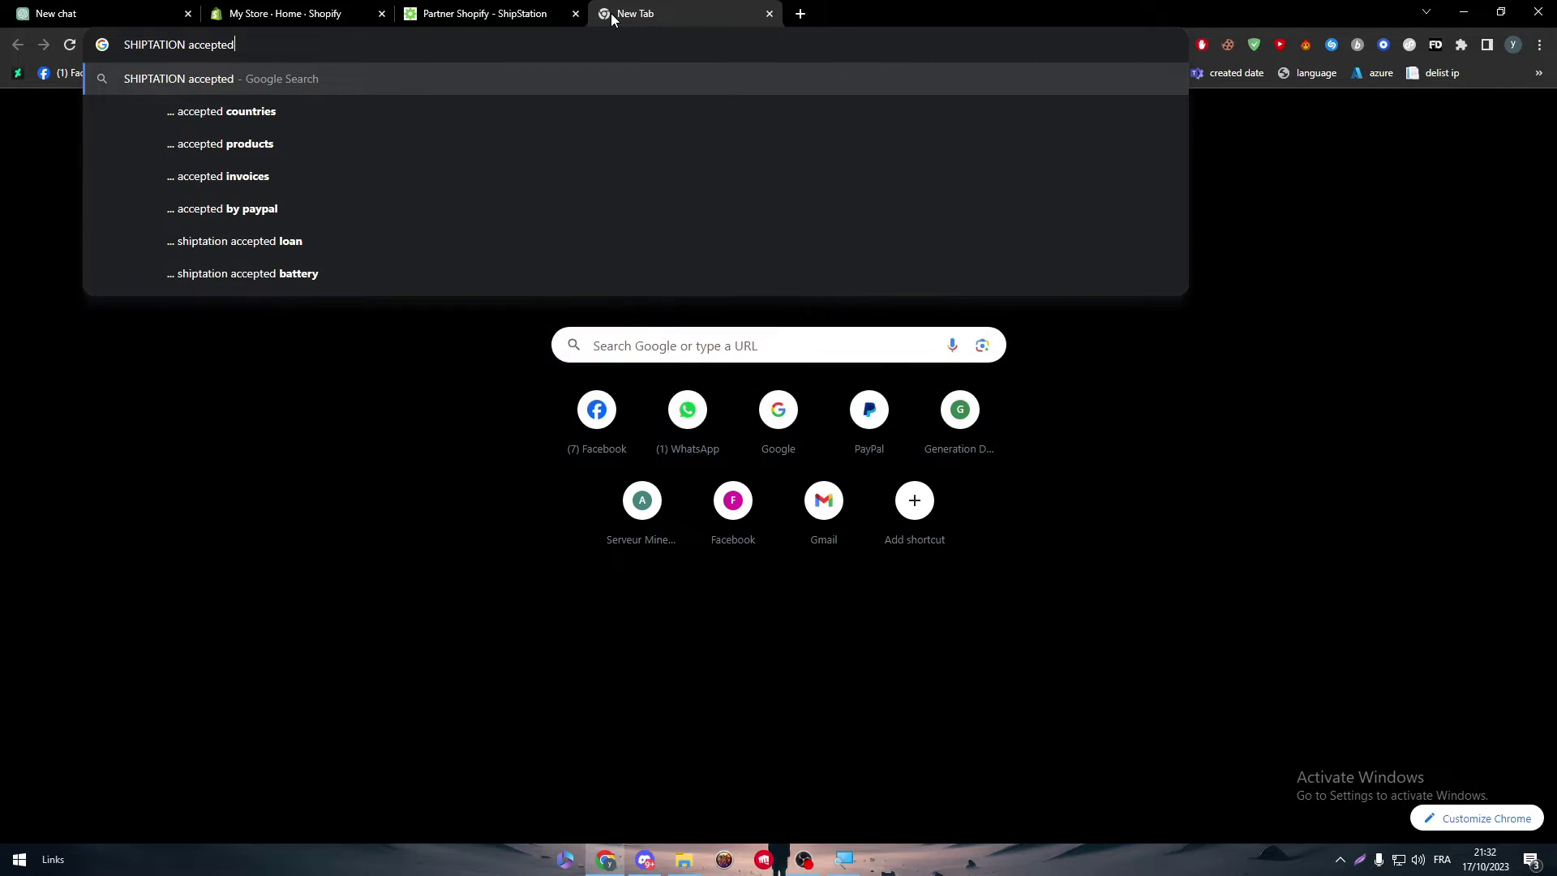
pyautogui.write('ountries')
pyautogui.press('Return')
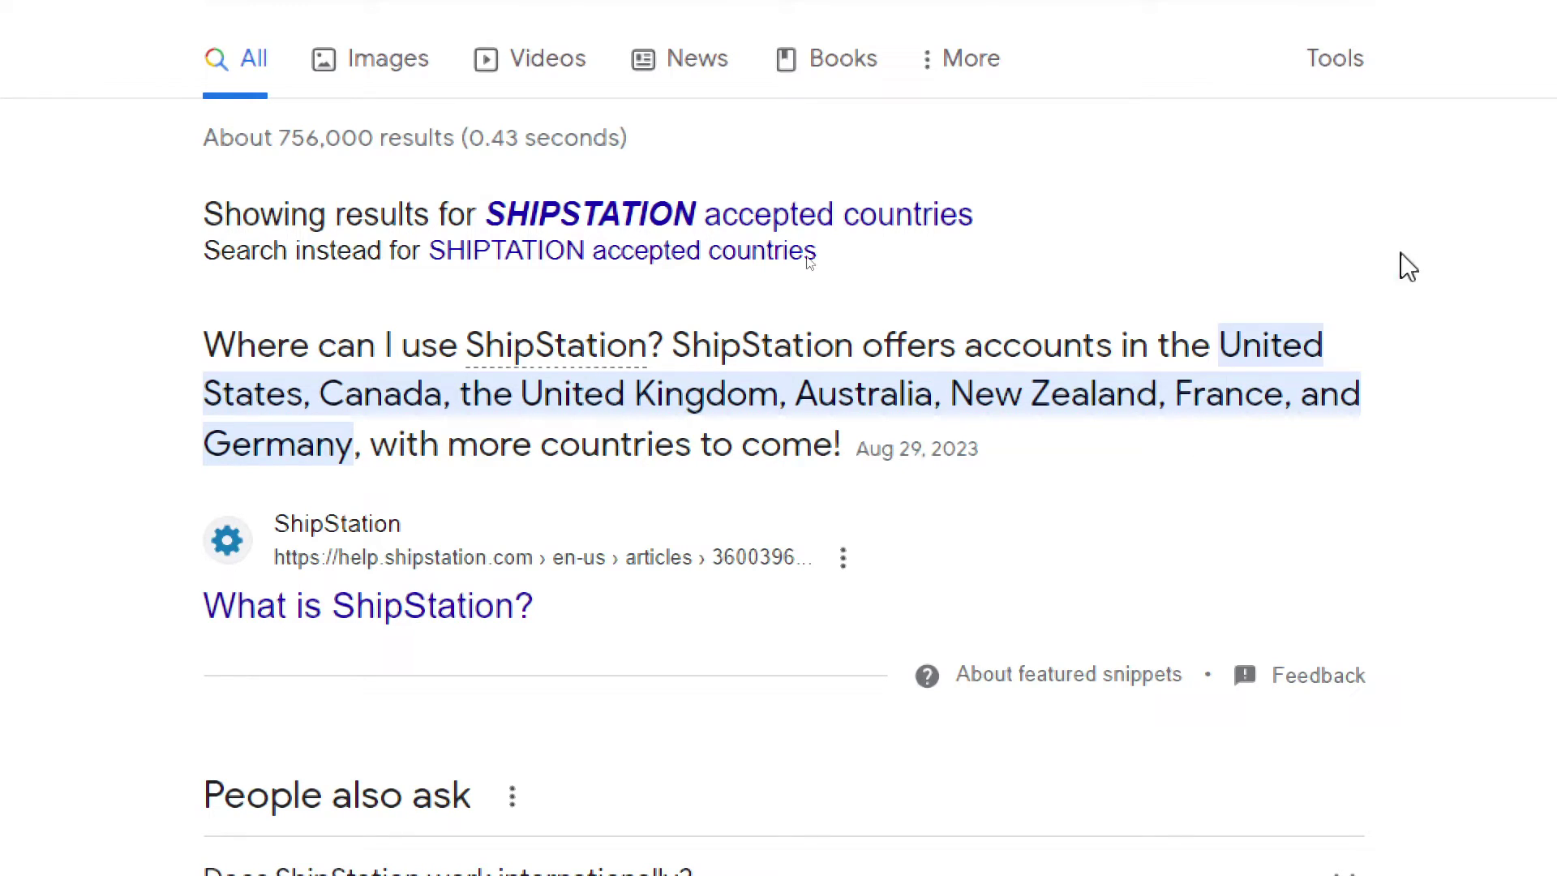
pyautogui.click(519, 9)
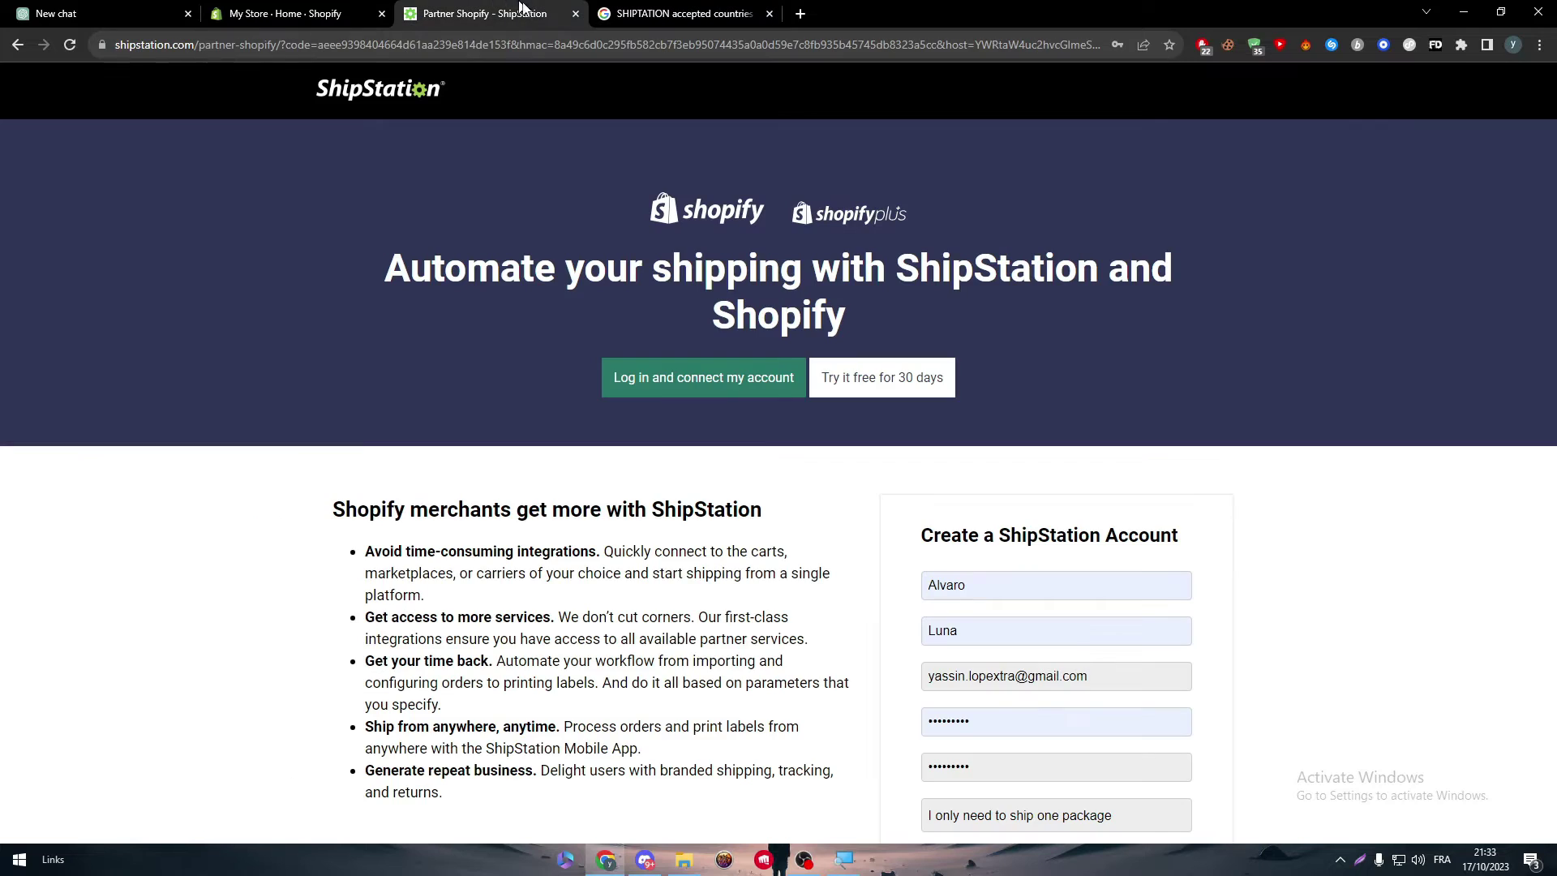
# Start Hola's free VPN on a United States server, then close the tab and return to My Store
pyautogui.click(1304, 44)
pyautogui.click(1201, 237)
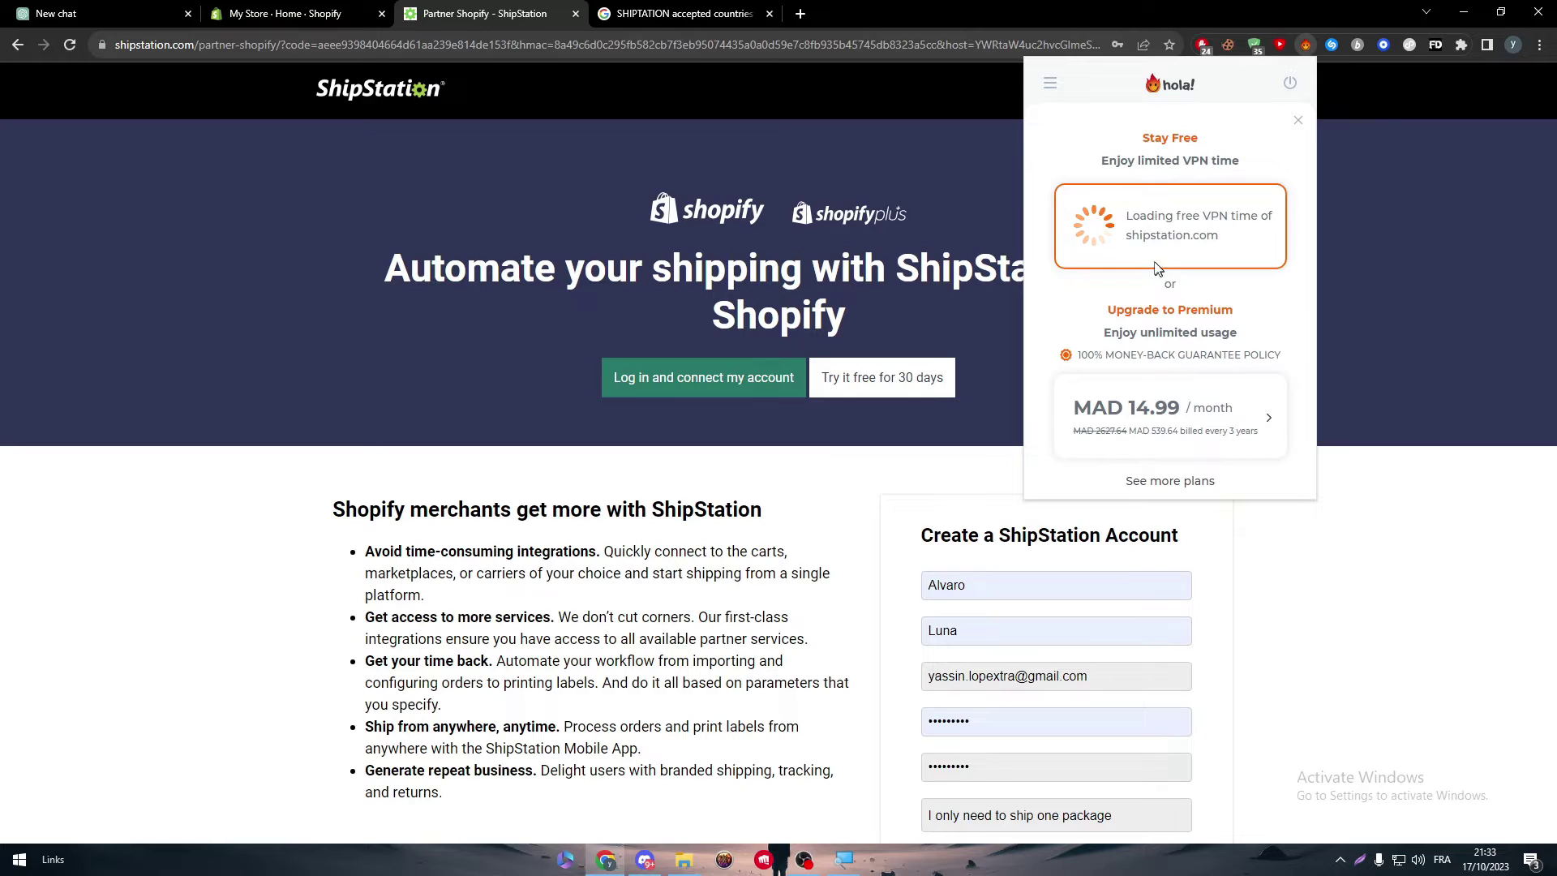
pyautogui.click(1124, 244)
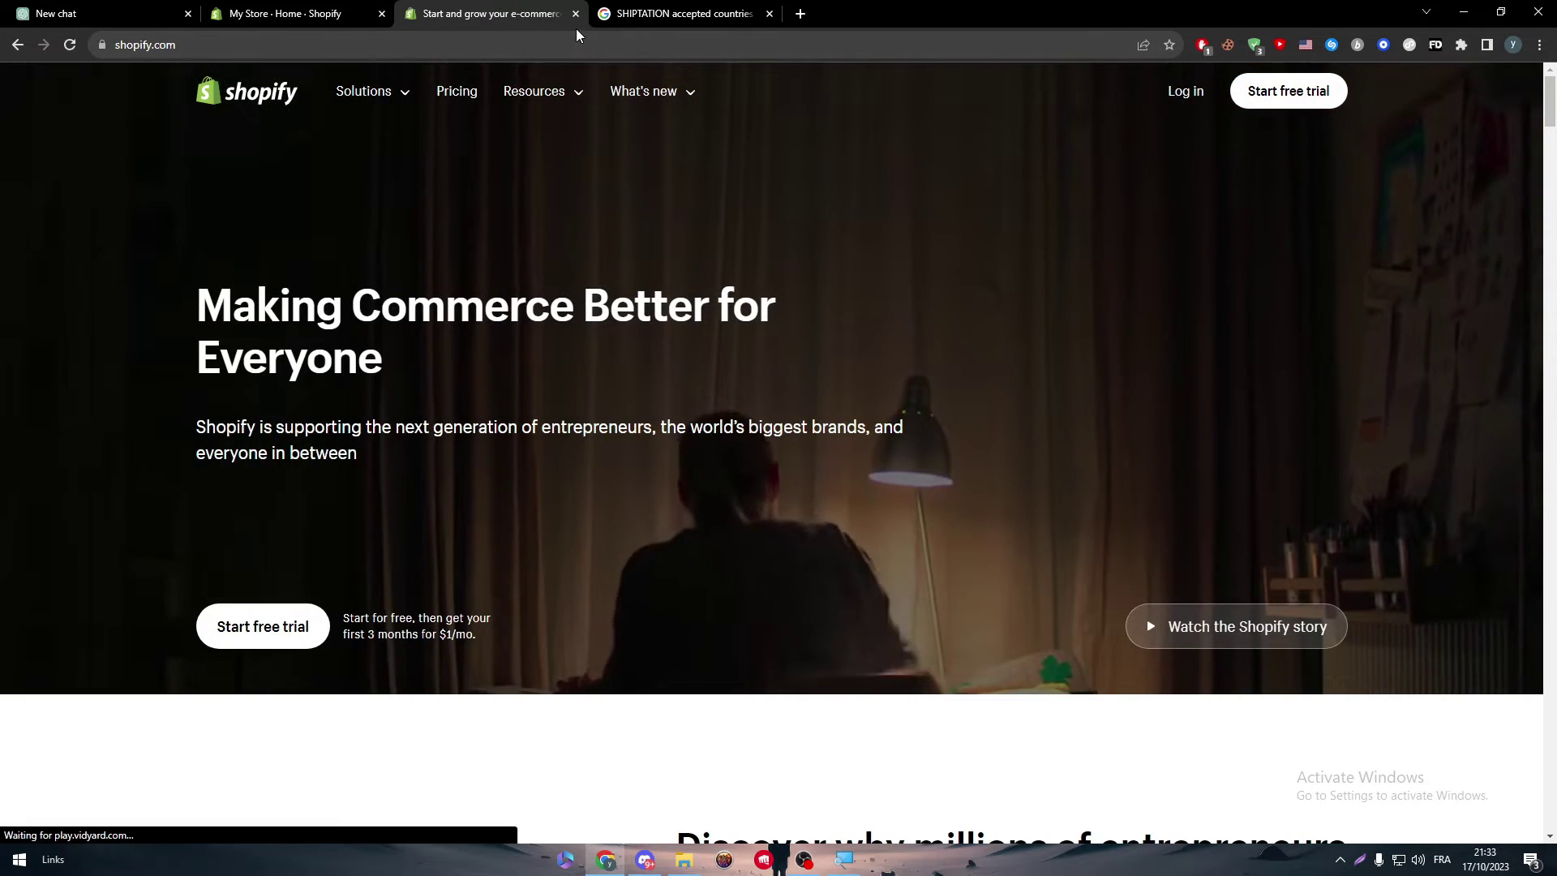
pyautogui.click(576, 14)
pyautogui.click(288, 14)
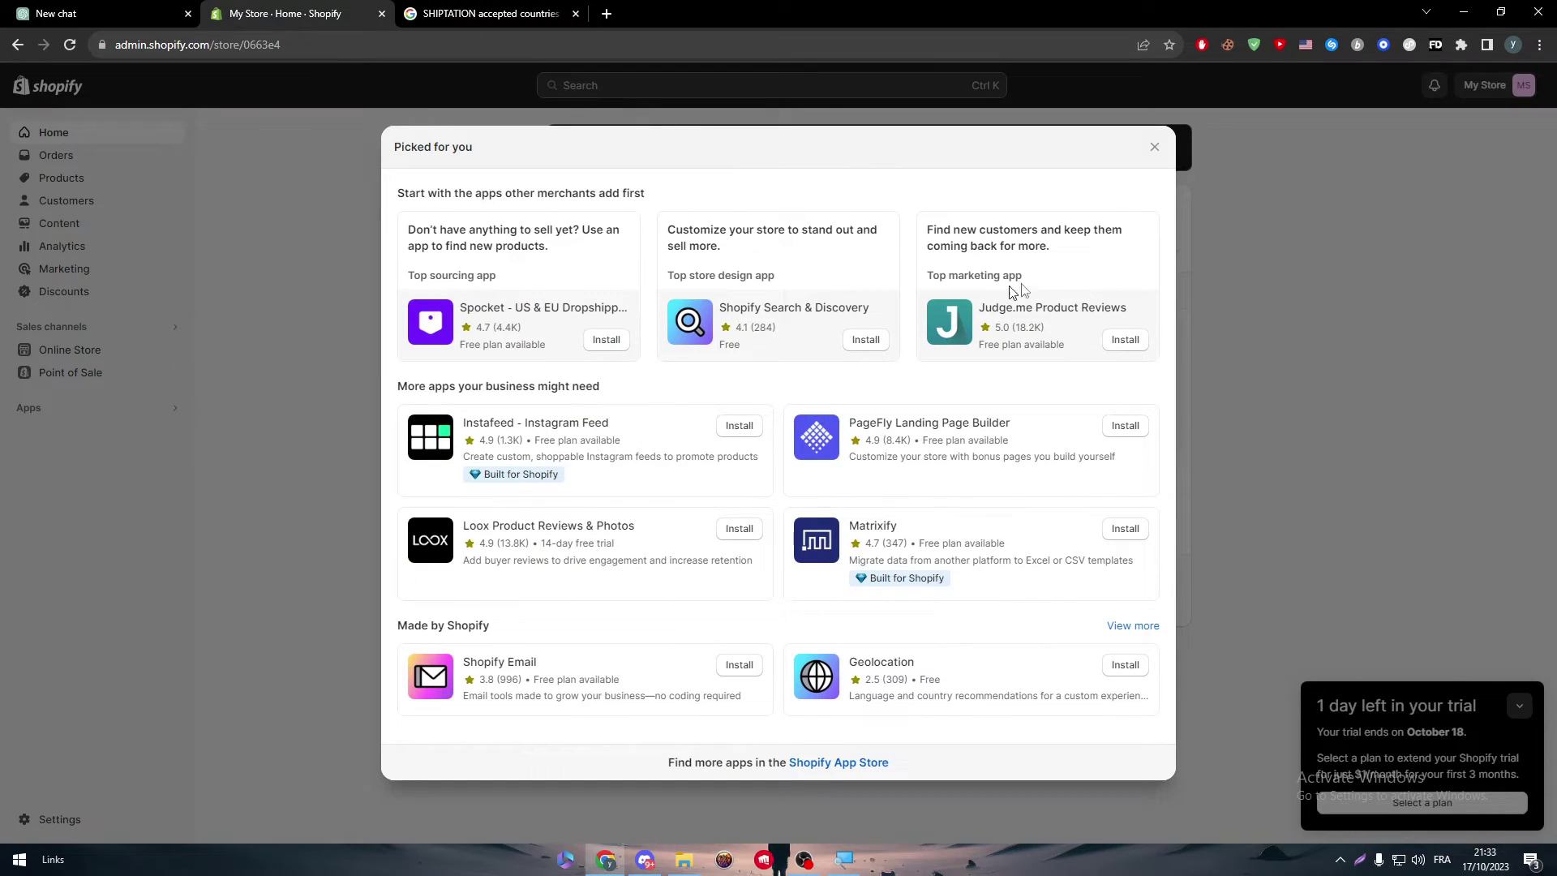
# Open the Shopify App Store from the Picked for you dialog and sign in using Continue with Google
pyautogui.click(827, 763)
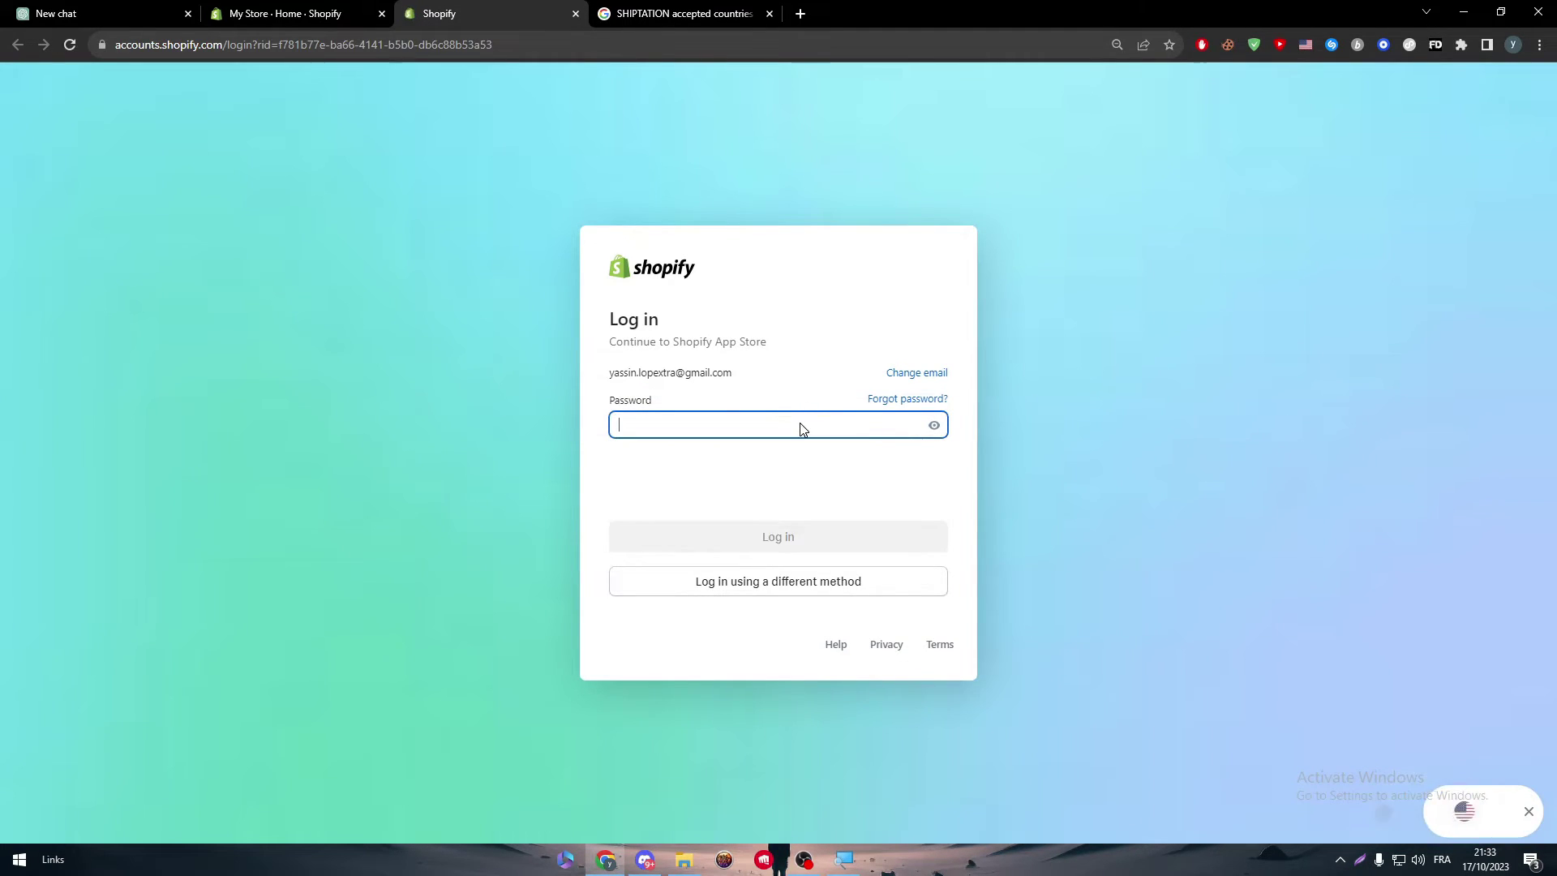
pyautogui.write('••')
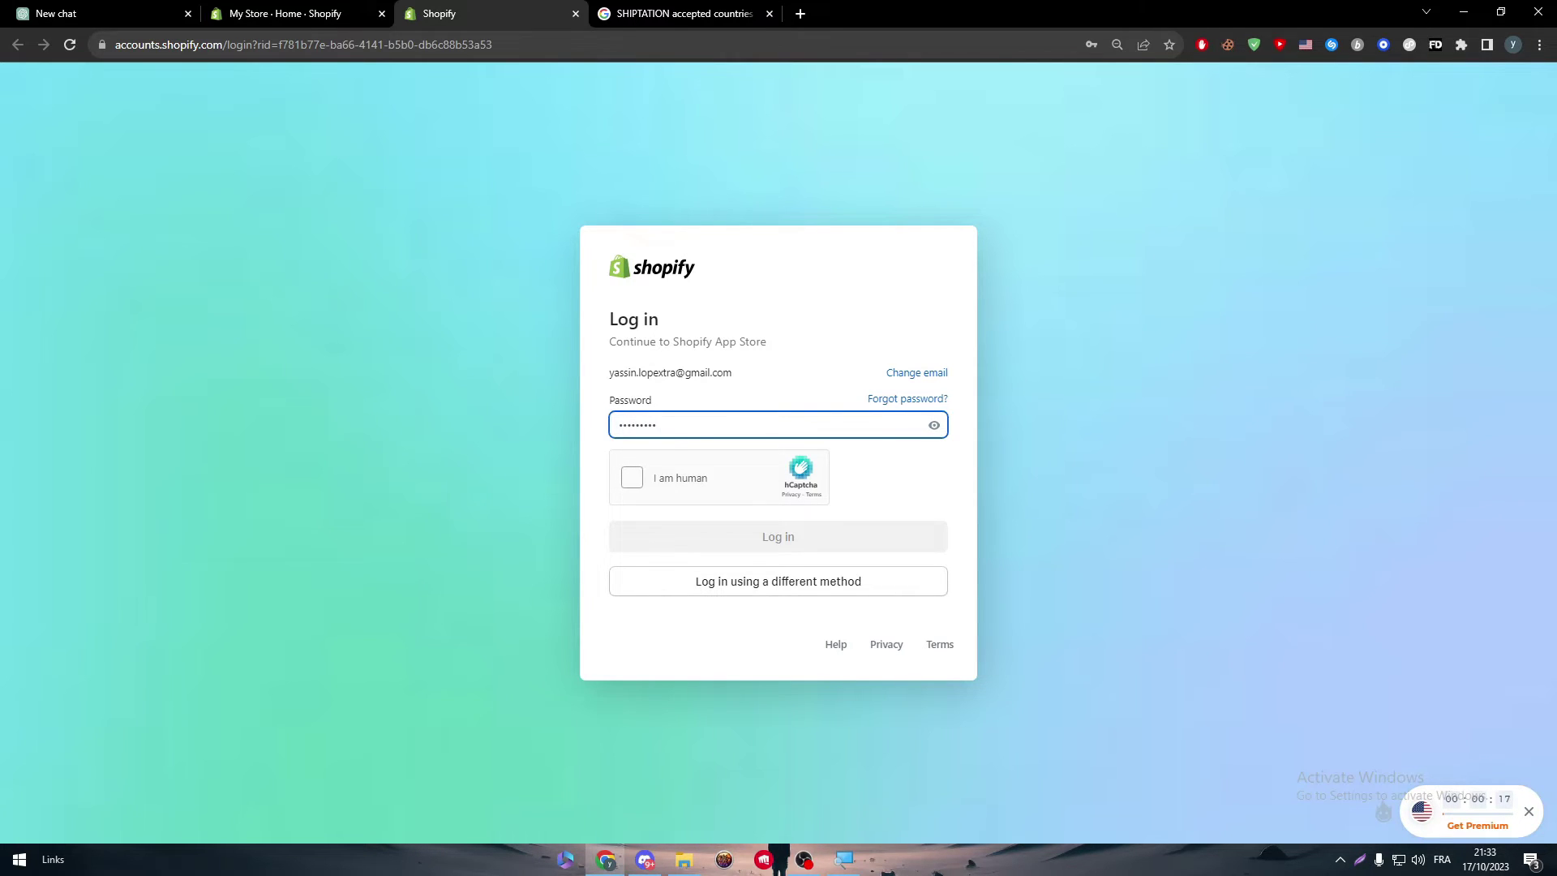
pyautogui.click(830, 598)
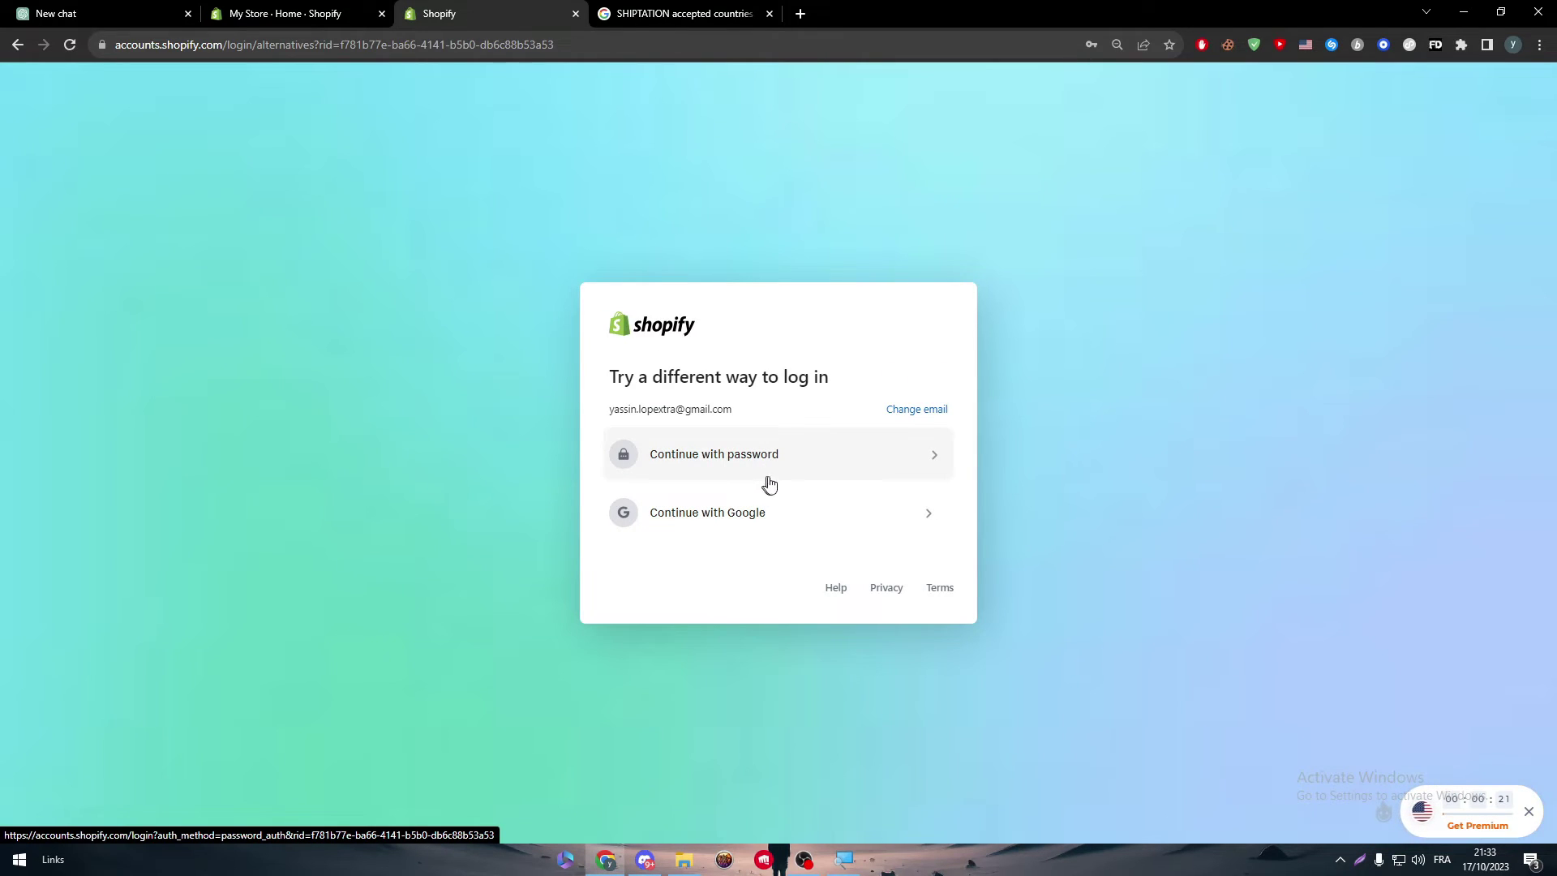
pyautogui.click(839, 527)
pyautogui.click(851, 487)
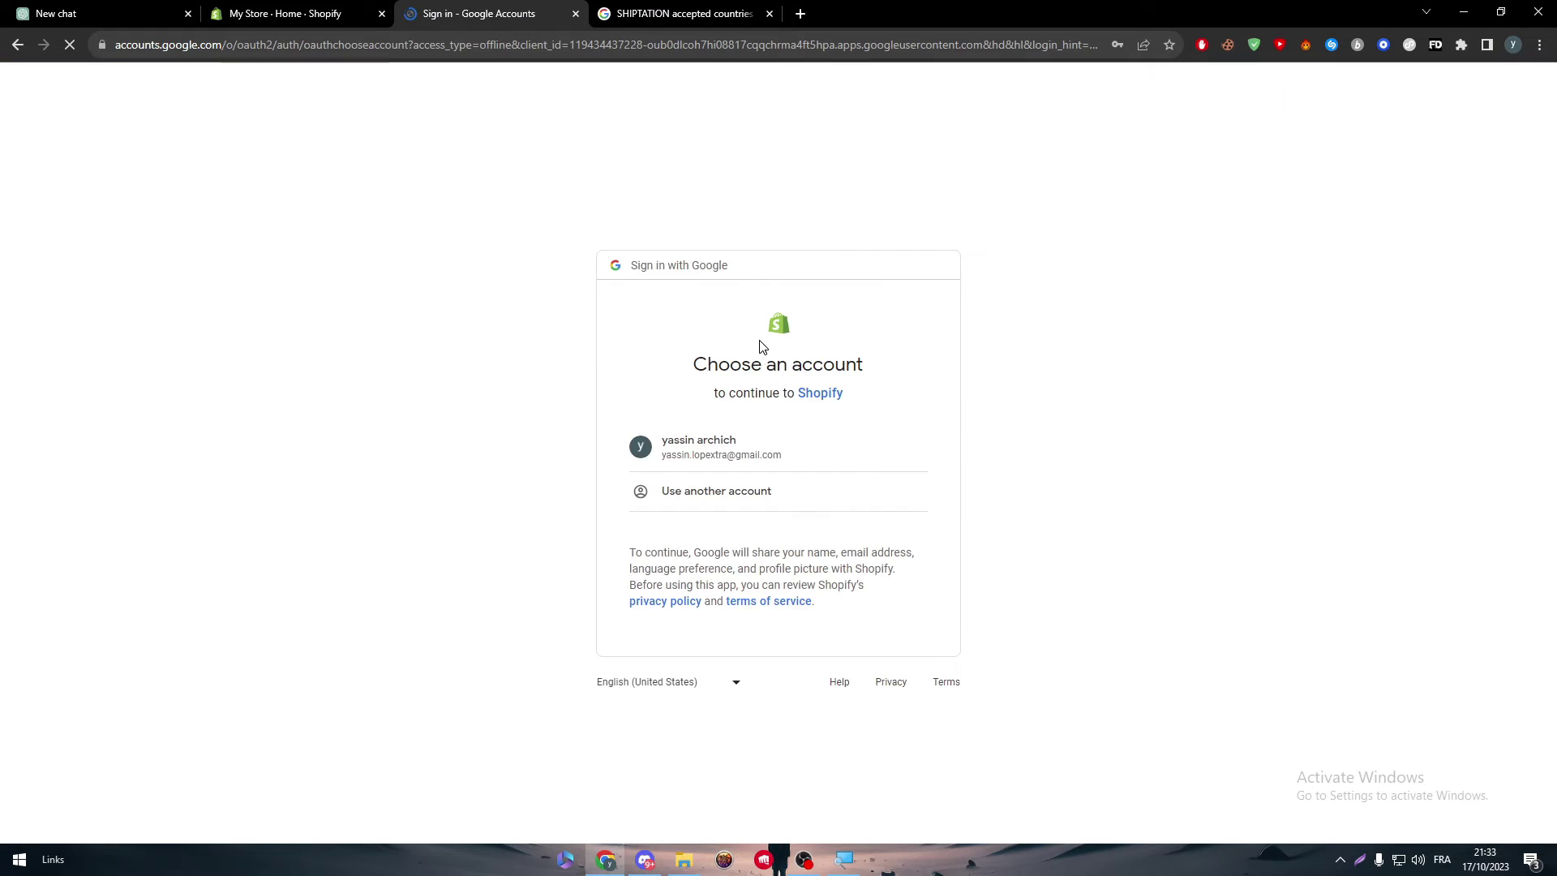
pyautogui.click(803, 464)
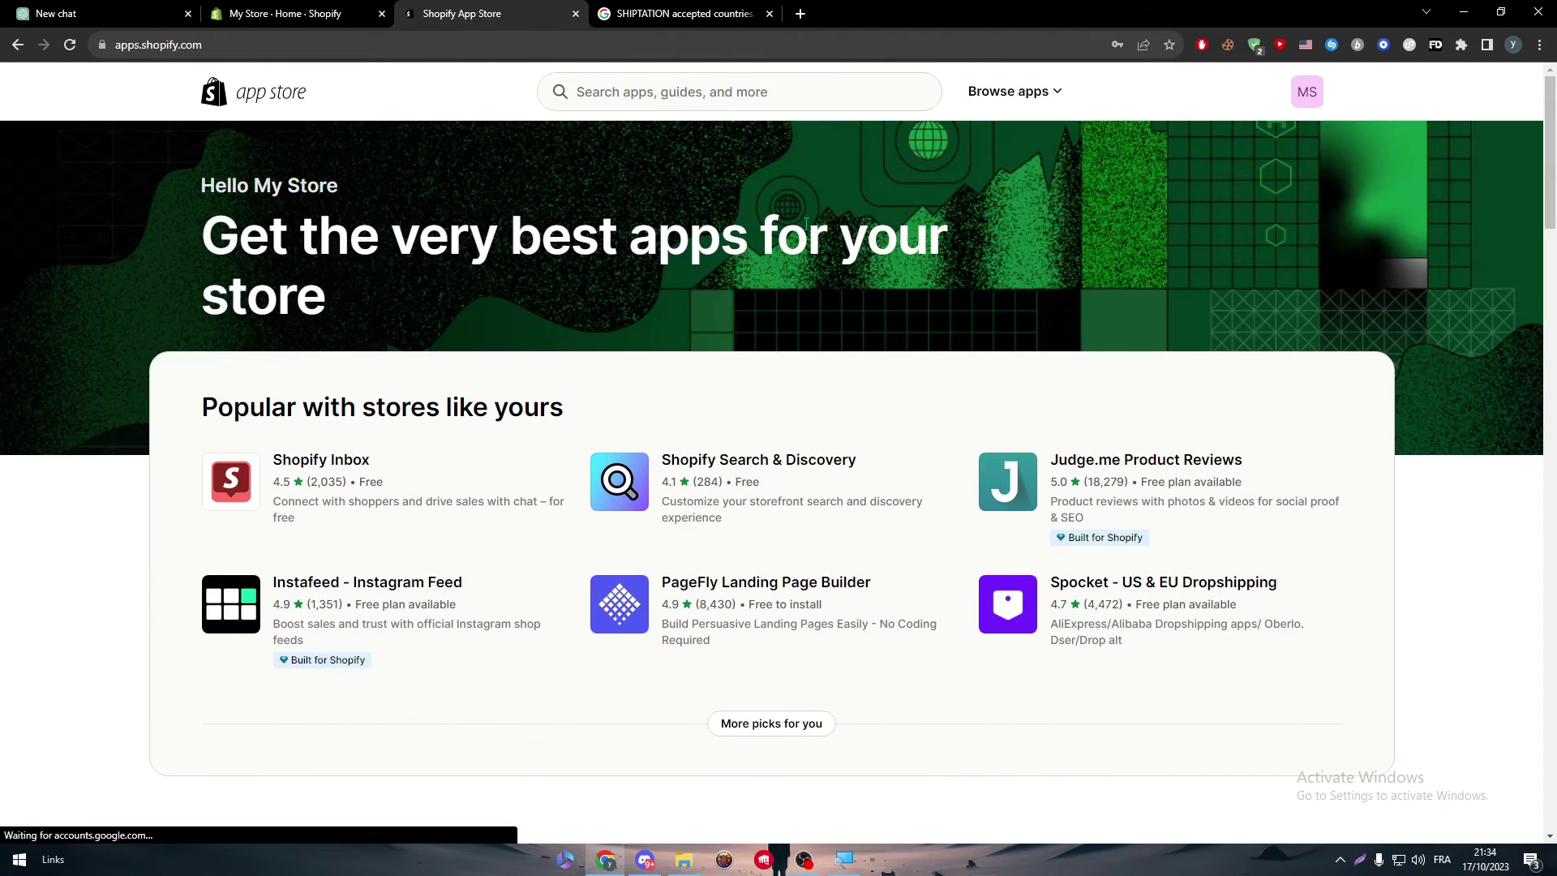
pyautogui.click(730, 92)
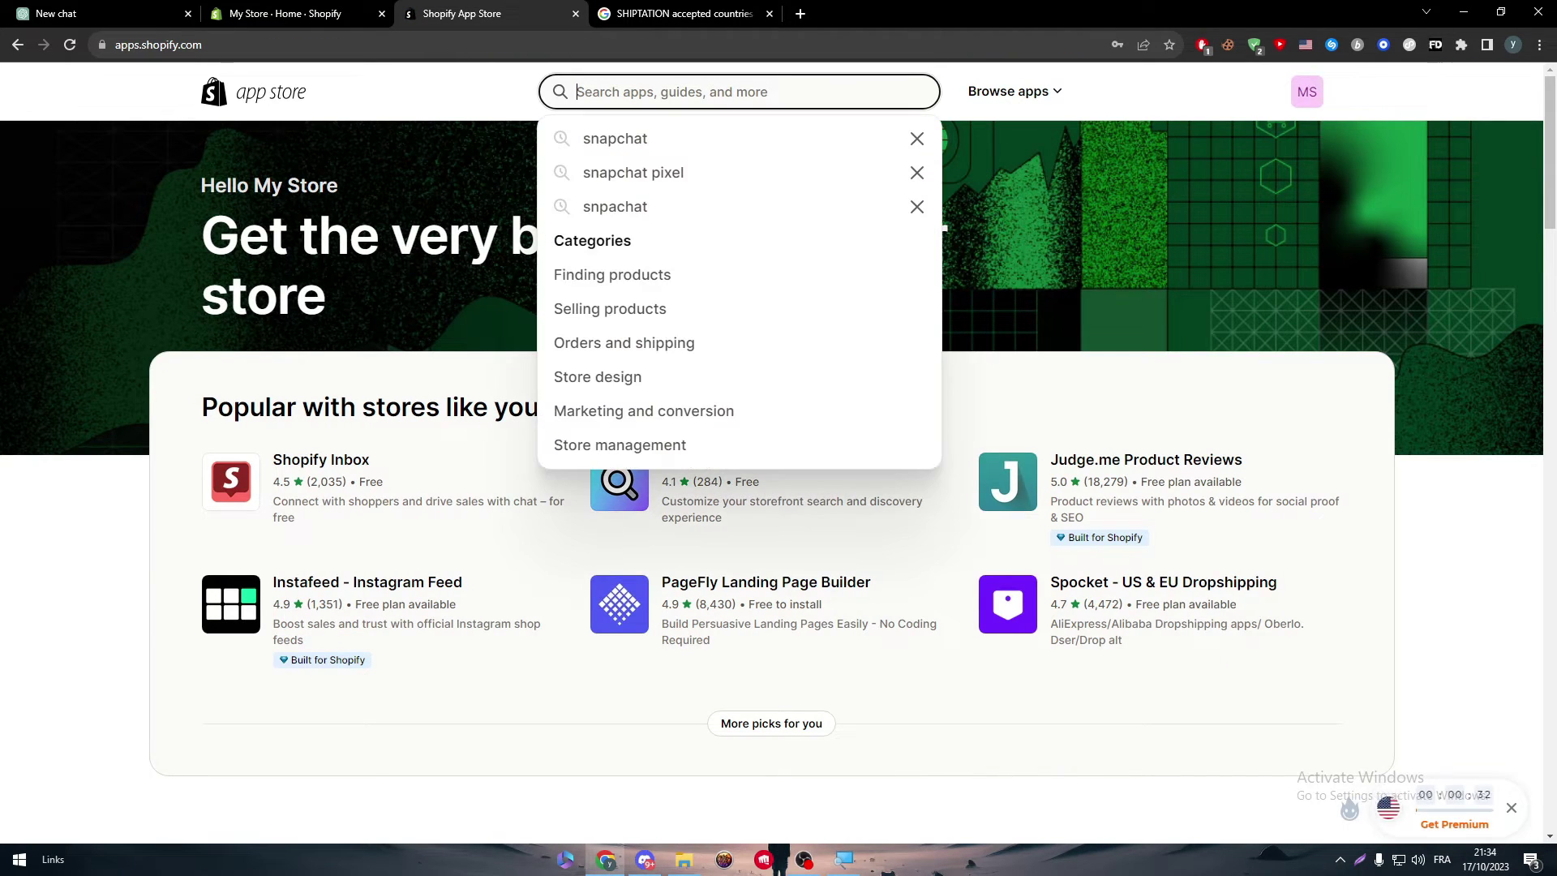
# Search the App Store for 'shipstation', open ShipStation, and launch it with the store account
pyautogui.write('h')
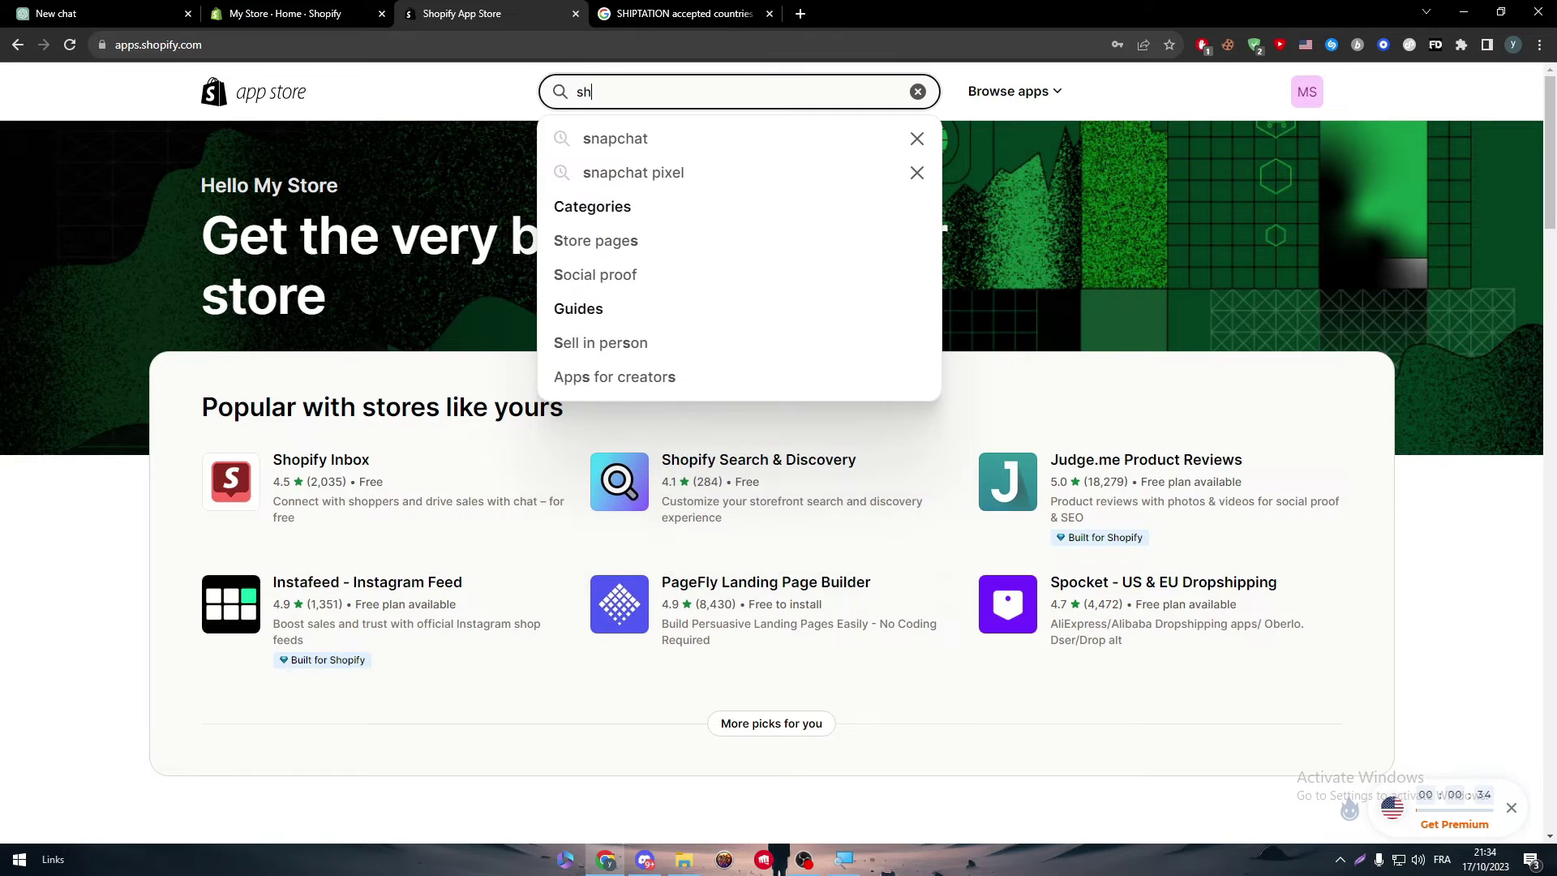
pyautogui.write('ipstation')
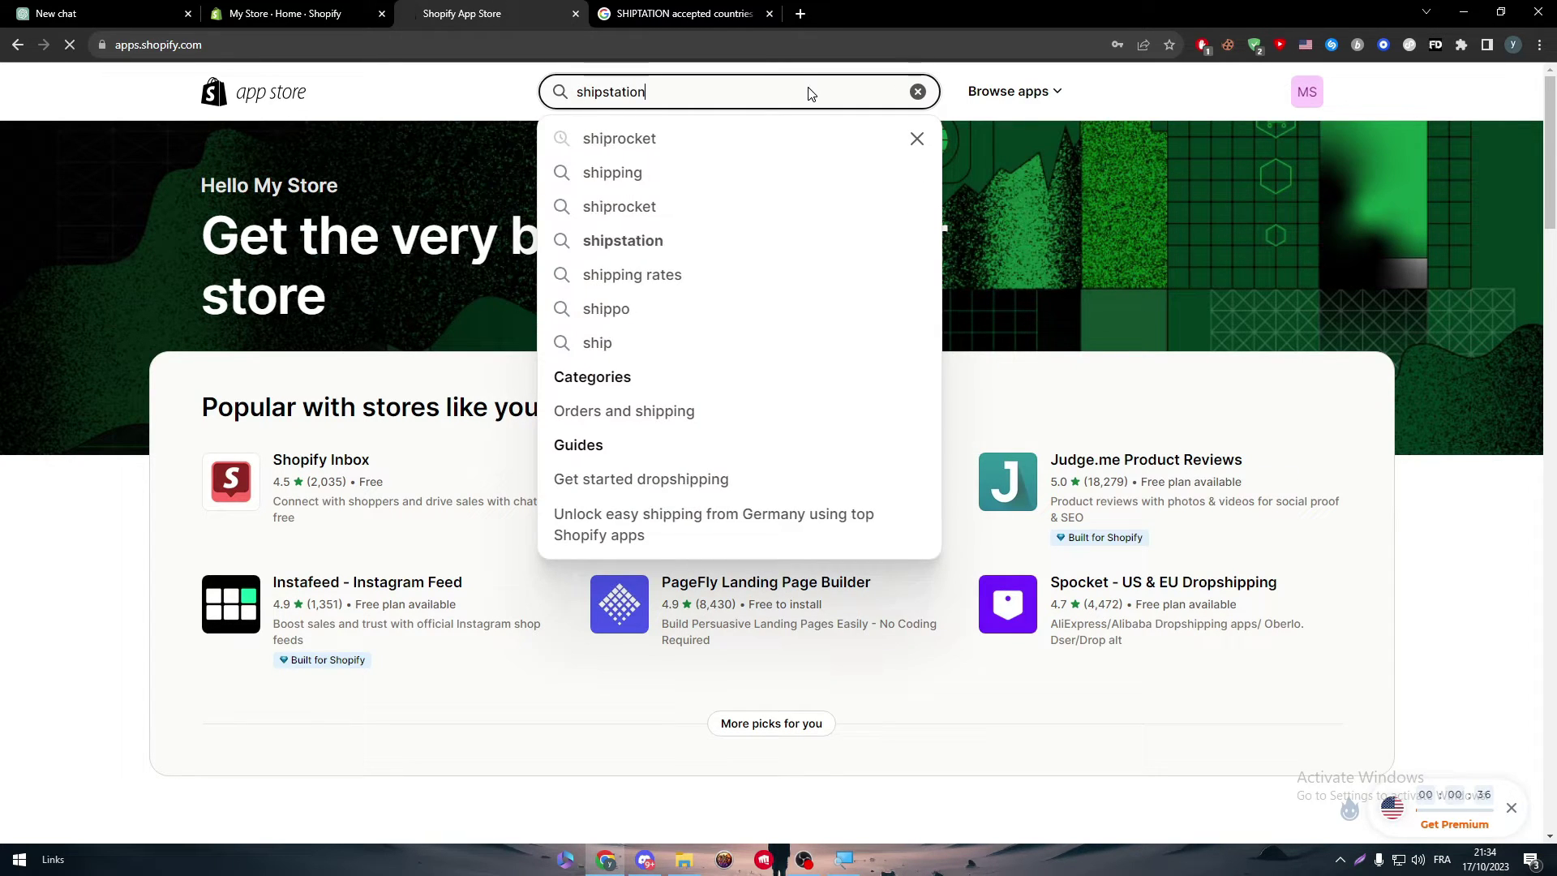
pyautogui.press('Return')
pyautogui.click(312, 306)
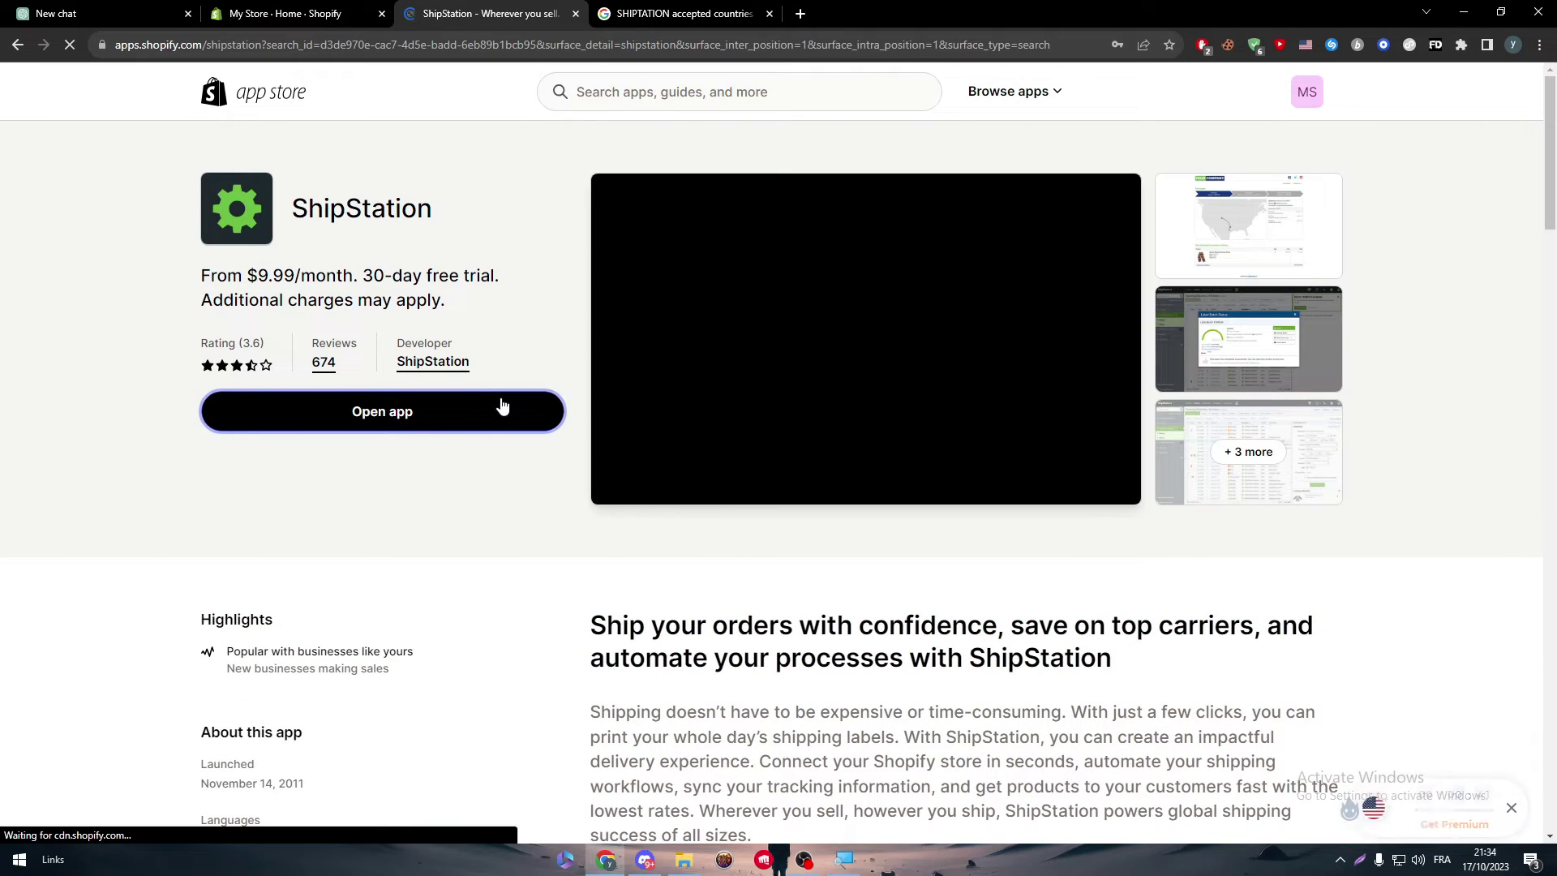
pyautogui.click(462, 423)
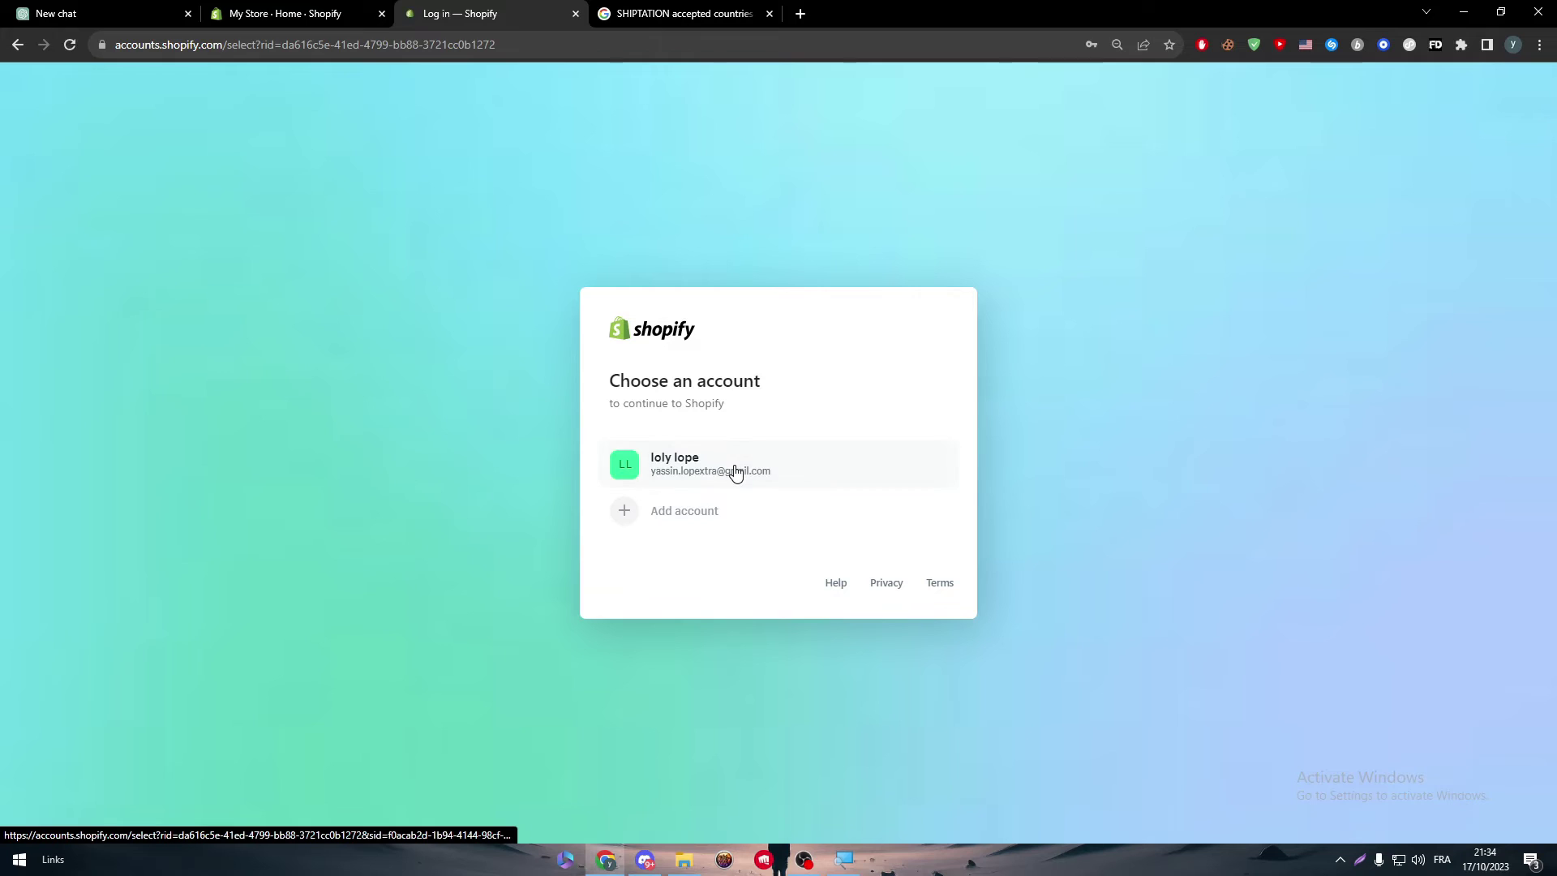
pyautogui.click(734, 473)
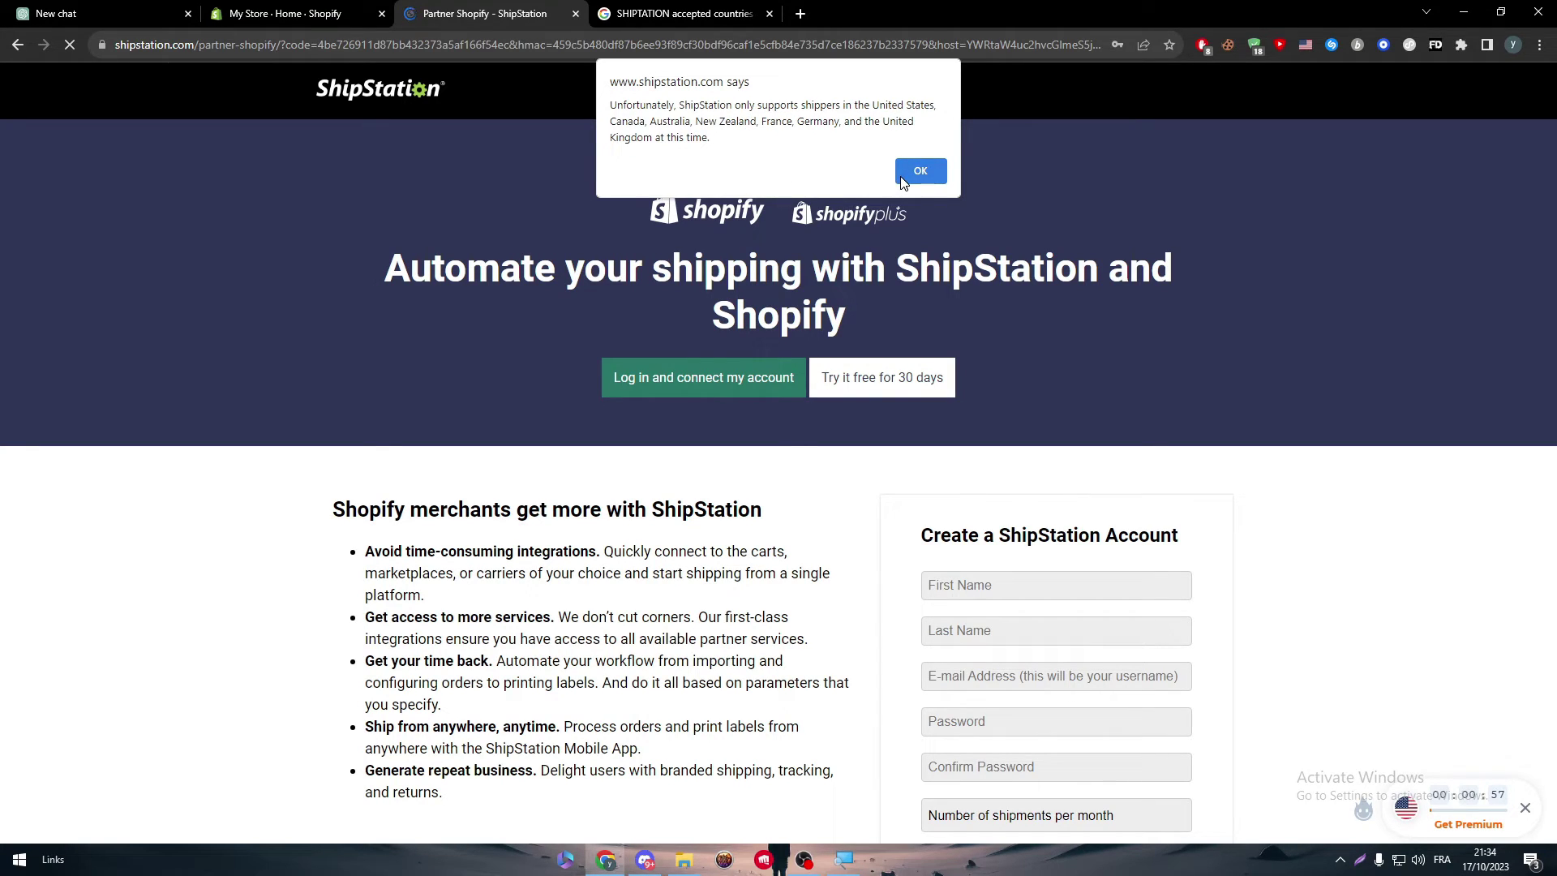
# Dismiss the unsupported-countries alert and autofill the name and email fields from saved details
pyautogui.click(902, 175)
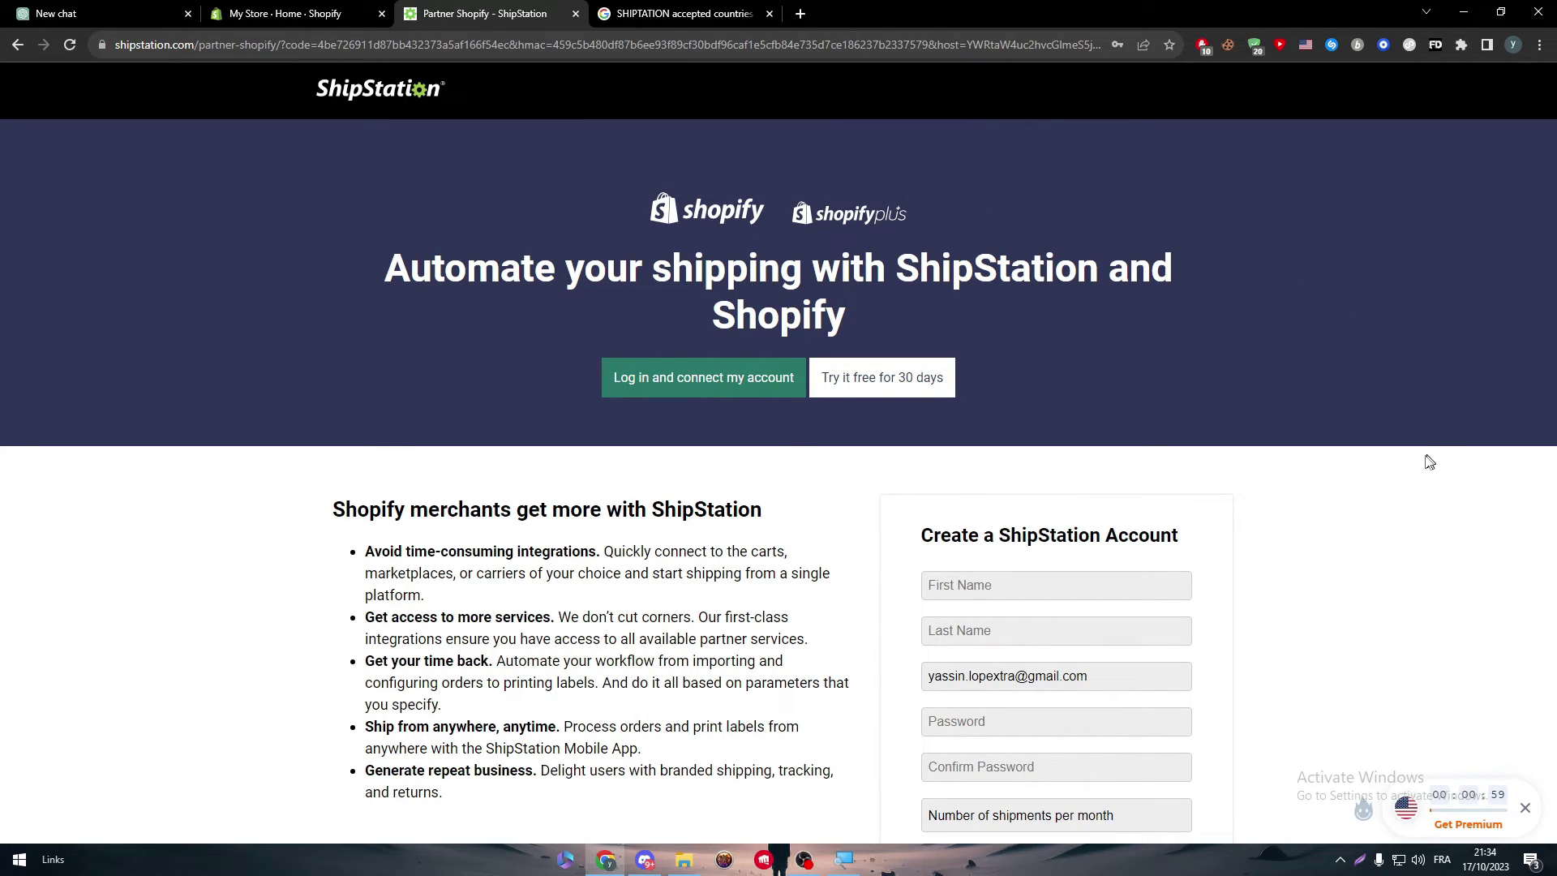
pyautogui.scroll(-5, 1358, 487)
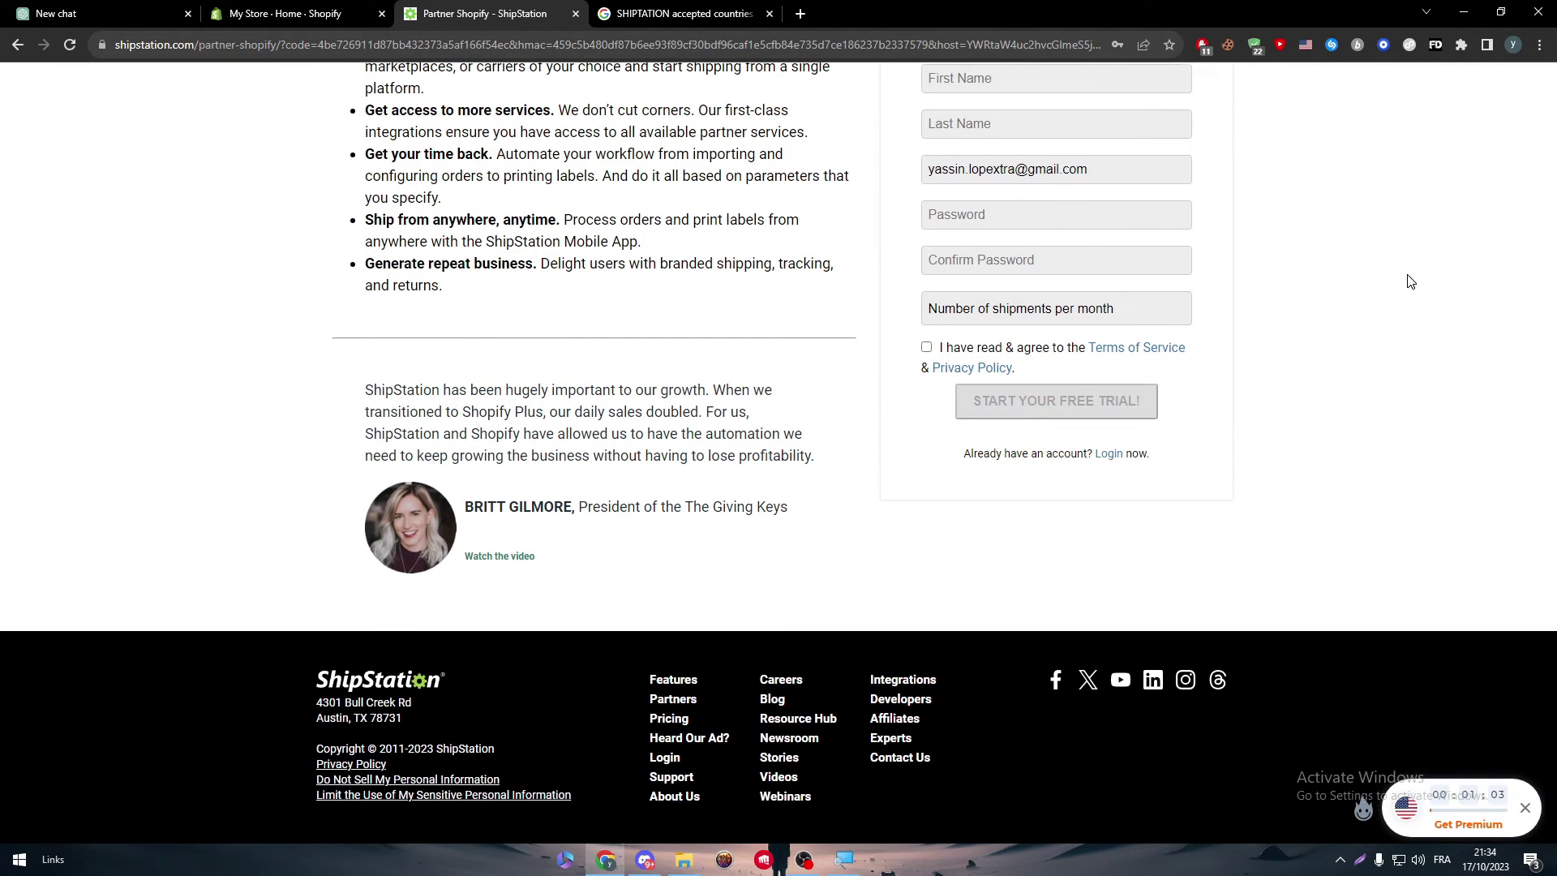
pyautogui.scroll(1, 1135, 202)
pyautogui.click(1002, 113)
pyautogui.click(1021, 158)
# Enter and confirm the account password, choose 'I only need to ship one package', and accept the Terms
pyautogui.click(985, 247)
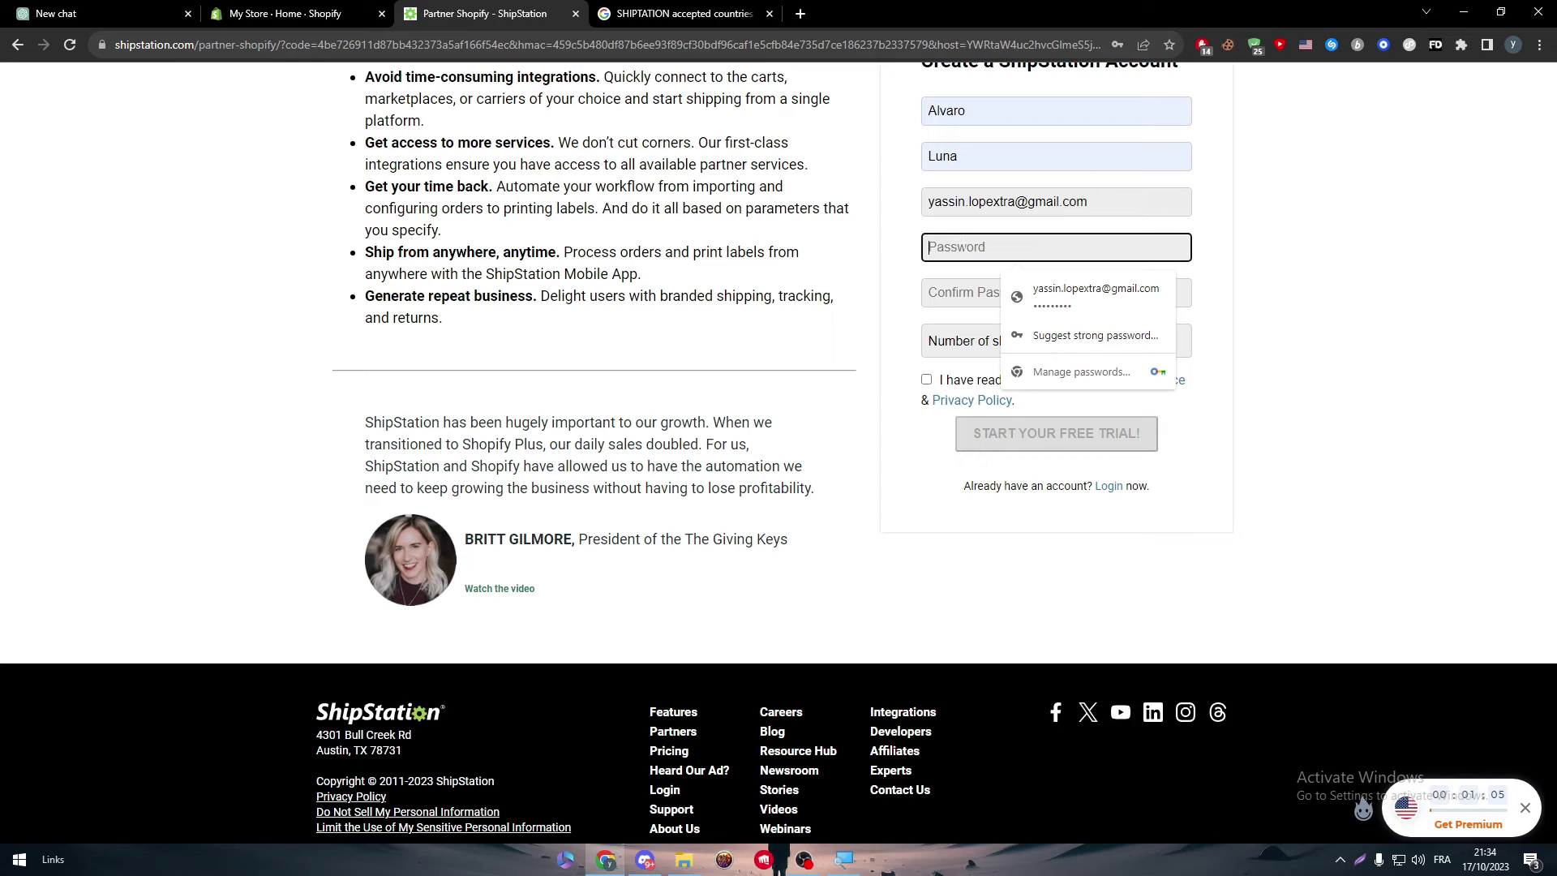
pyautogui.write('•••••••••')
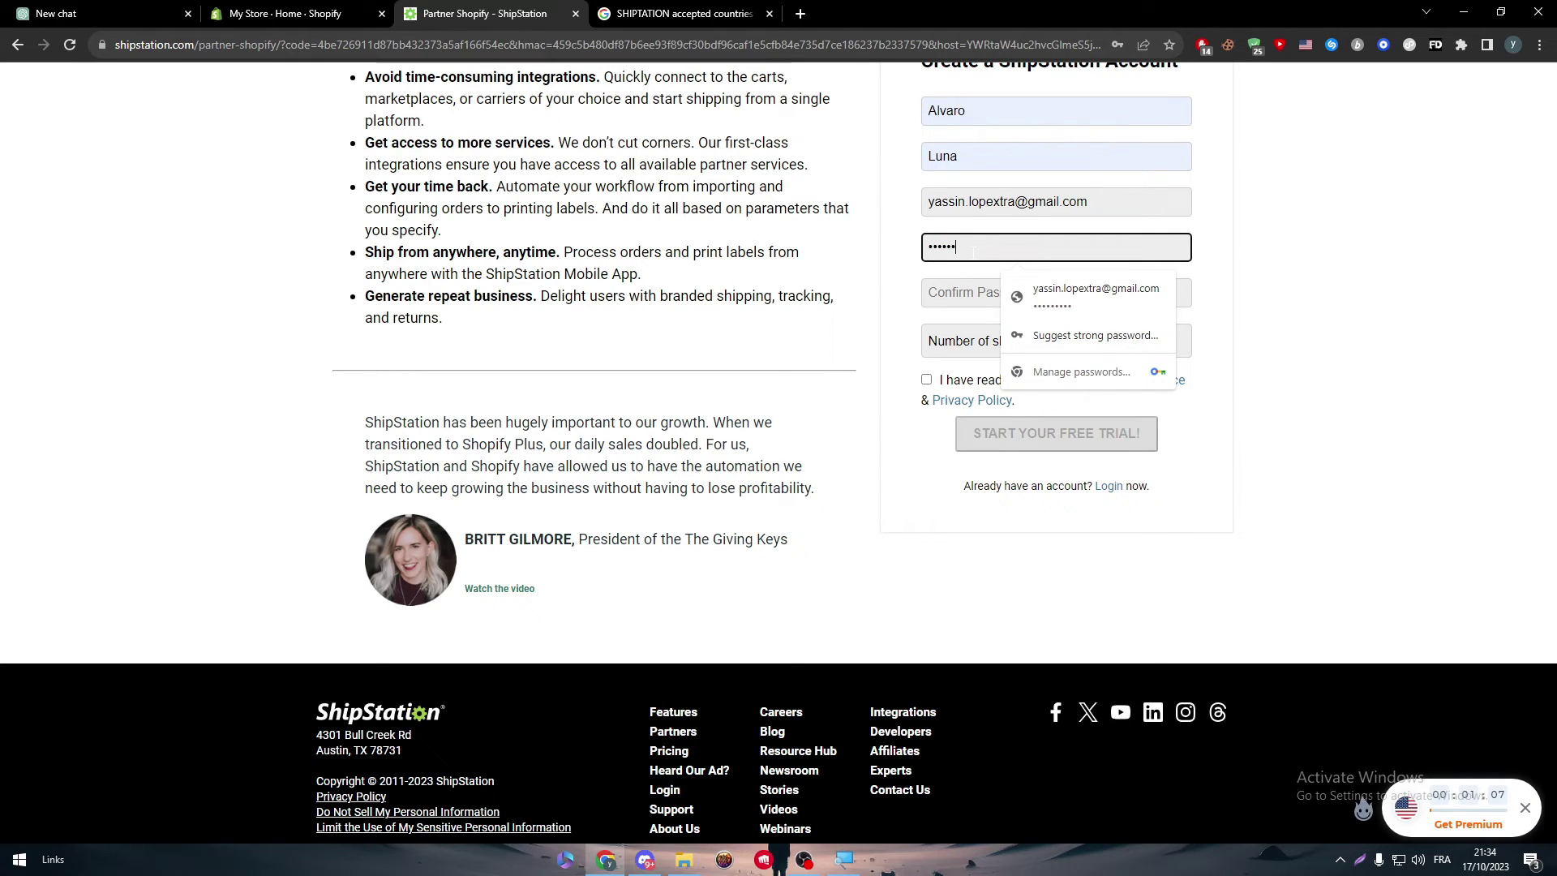
pyautogui.click(971, 292)
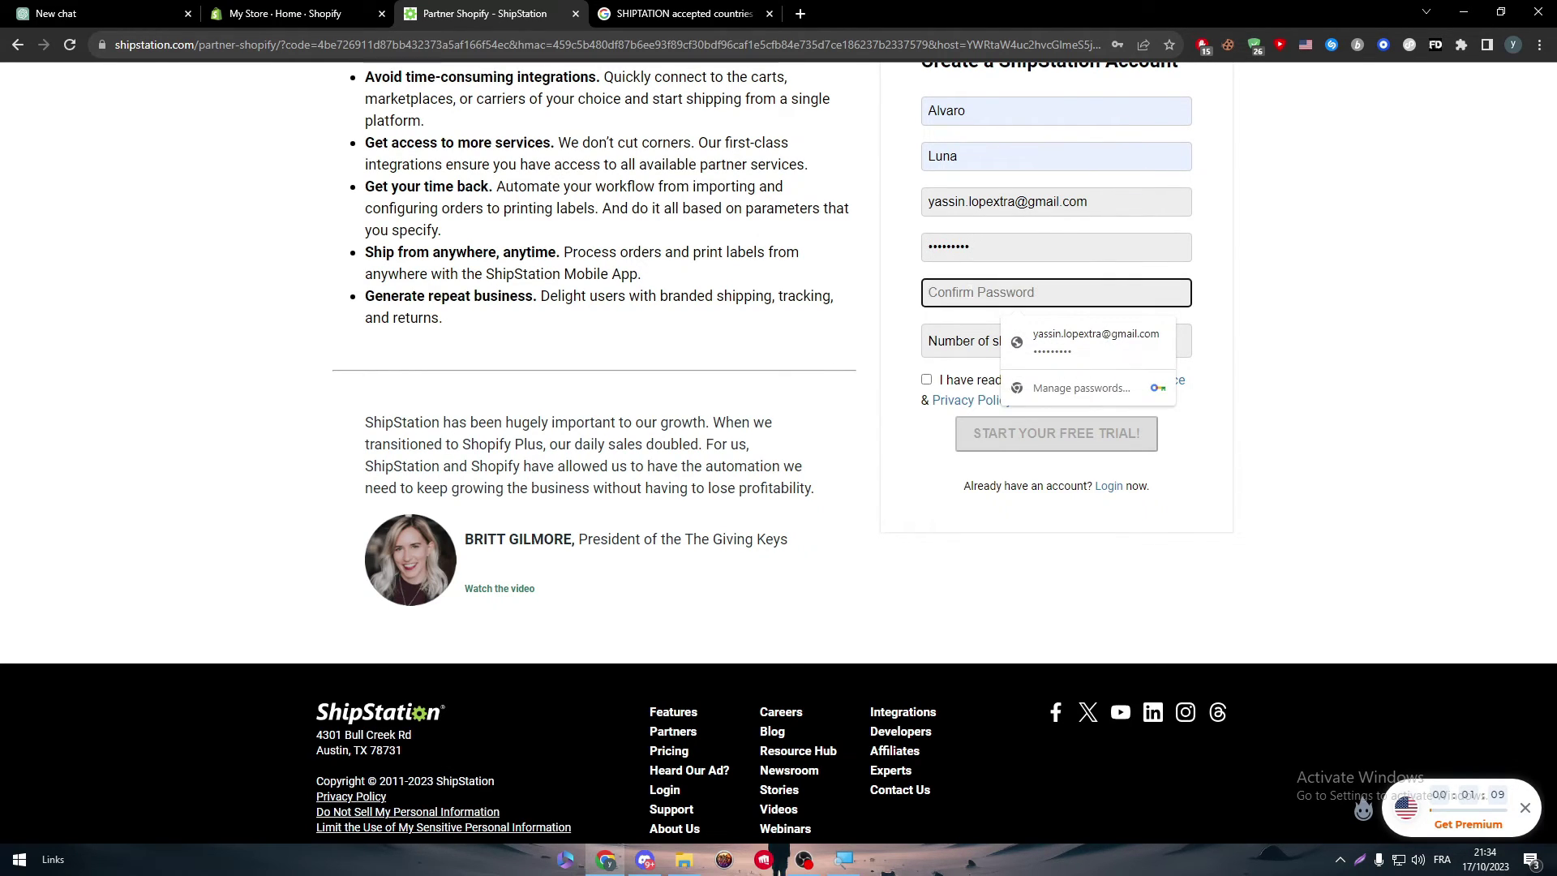
pyautogui.write('•••')
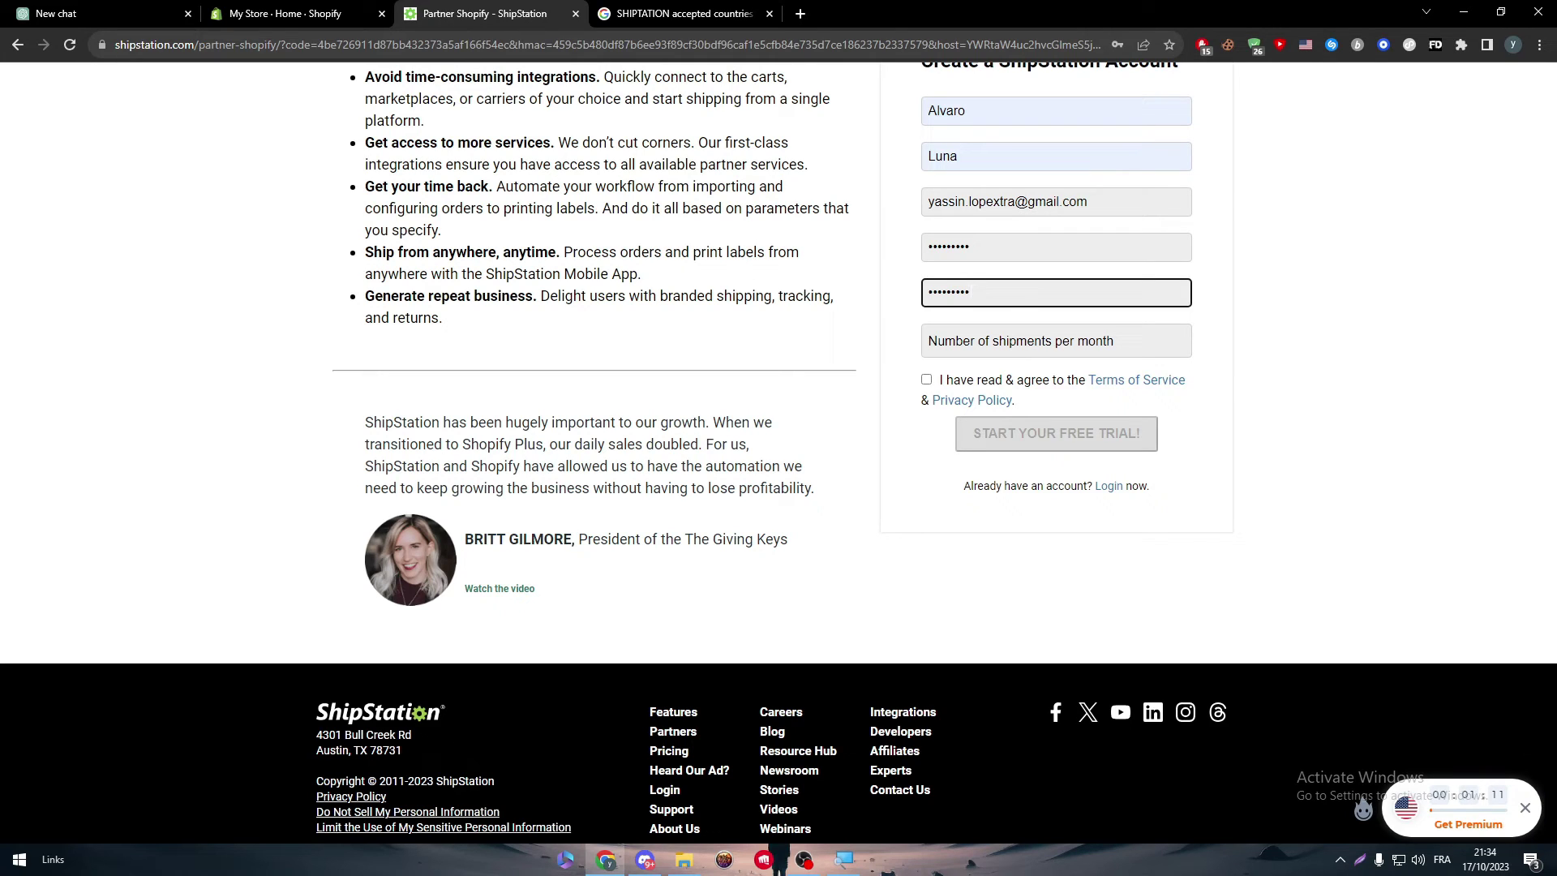
pyautogui.click(1000, 340)
pyautogui.click(941, 375)
pyautogui.click(926, 380)
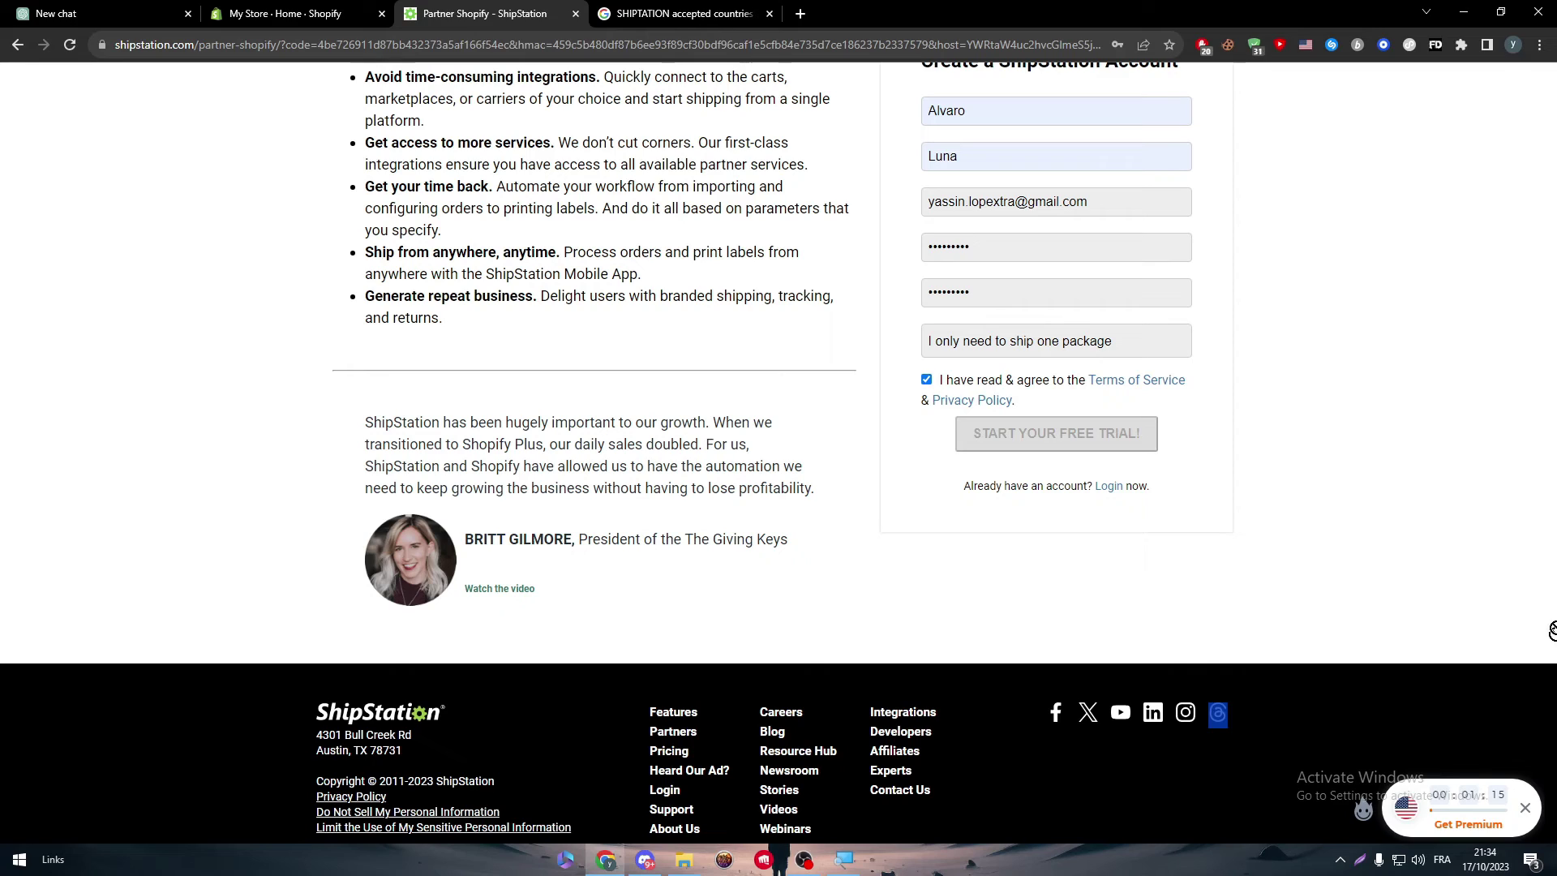
# Return to the My Store Shopify admin and close the Picked for you apps dialog
pyautogui.tripleClick(1029, 486)
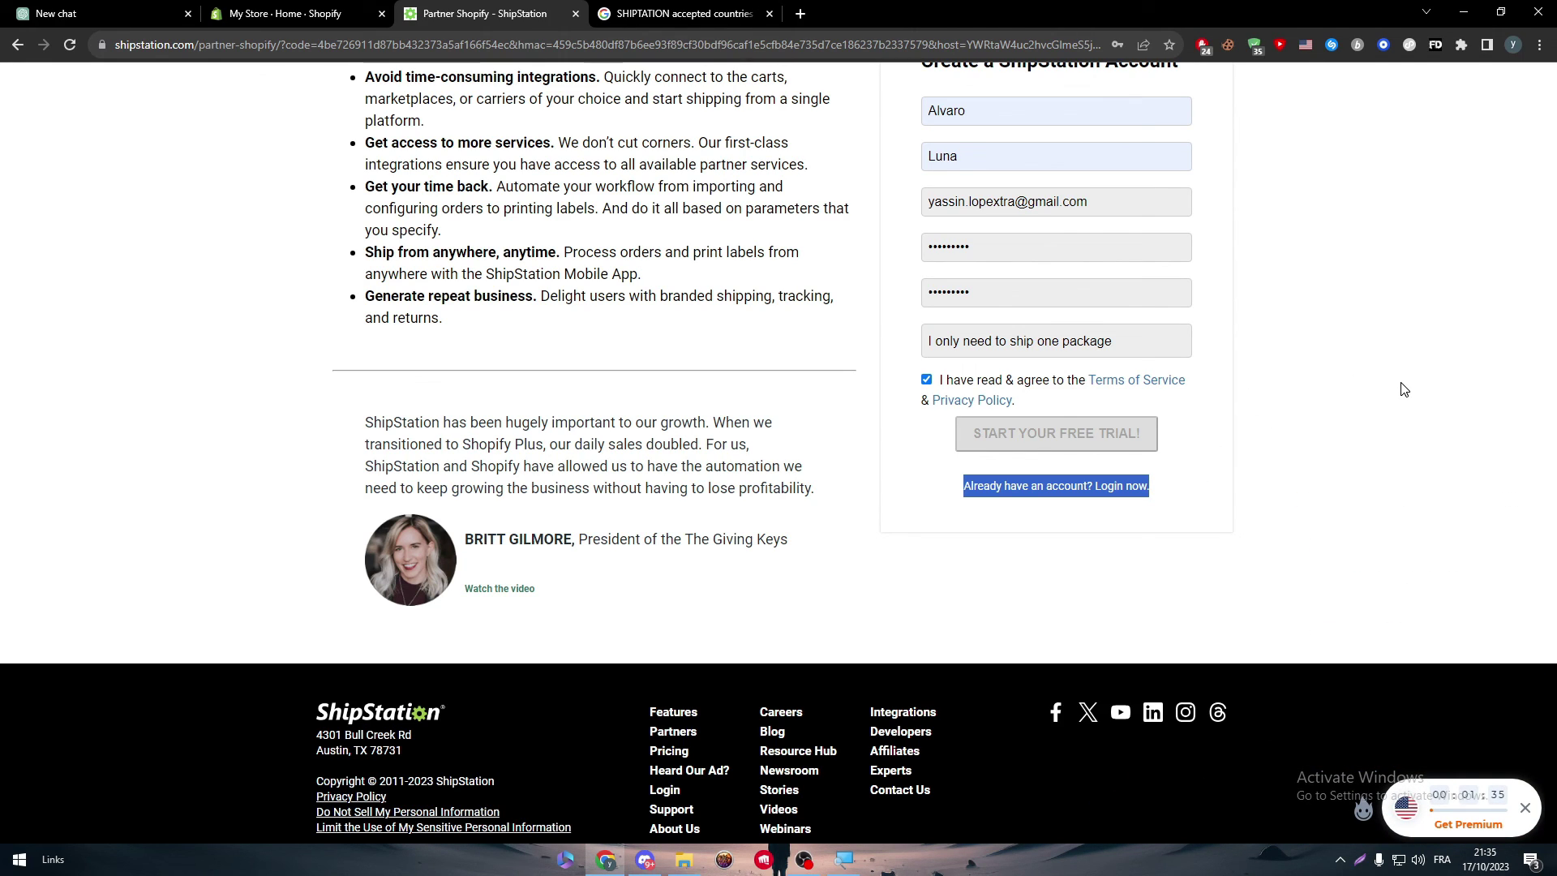
pyautogui.click(356, 13)
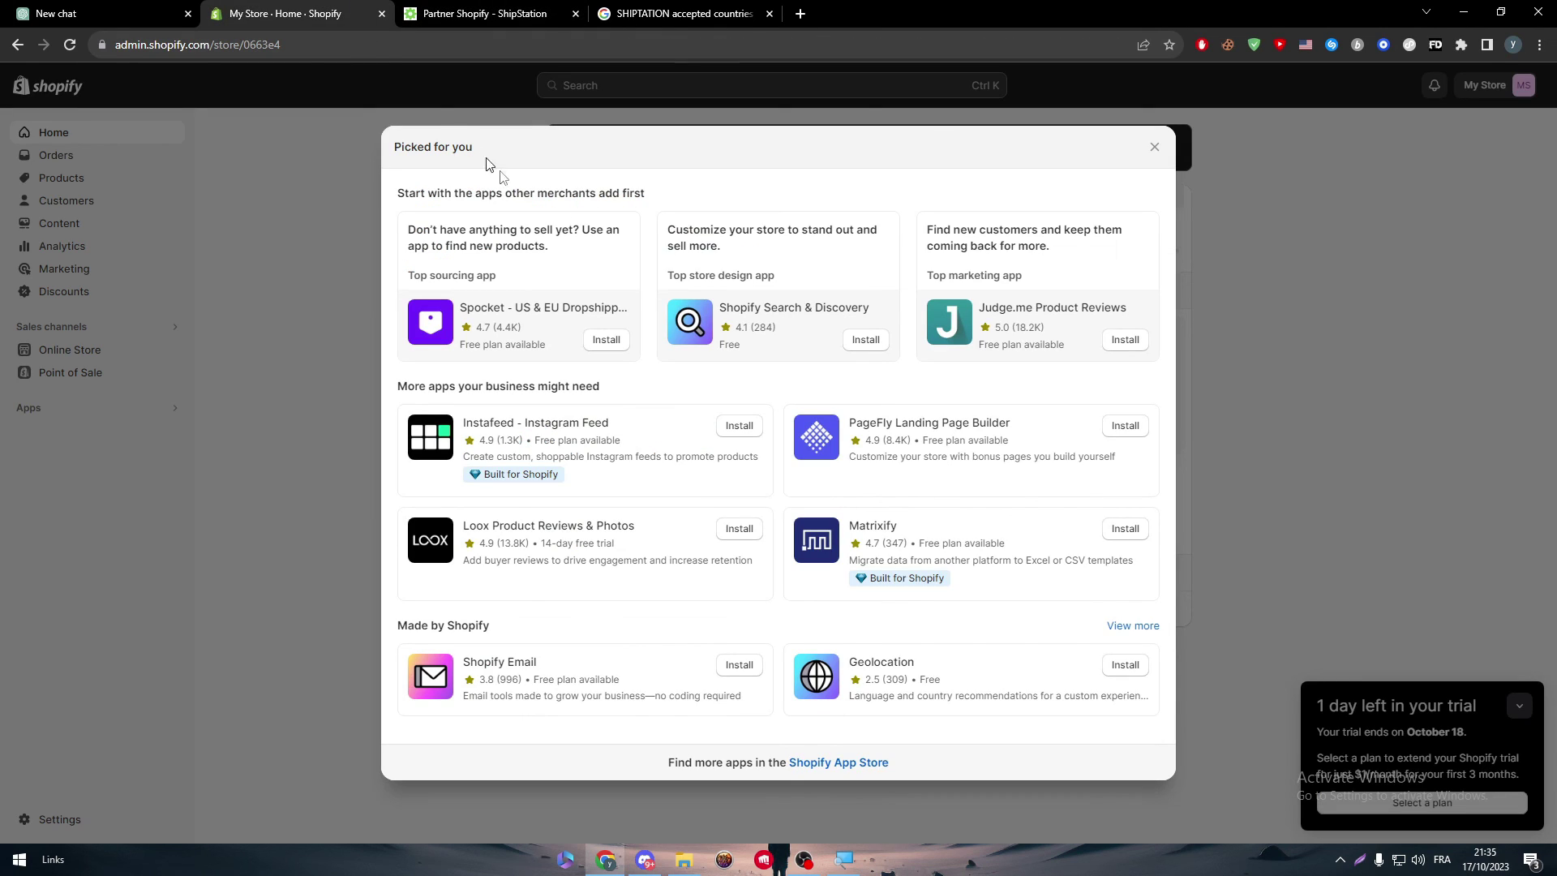
pyautogui.click(1154, 147)
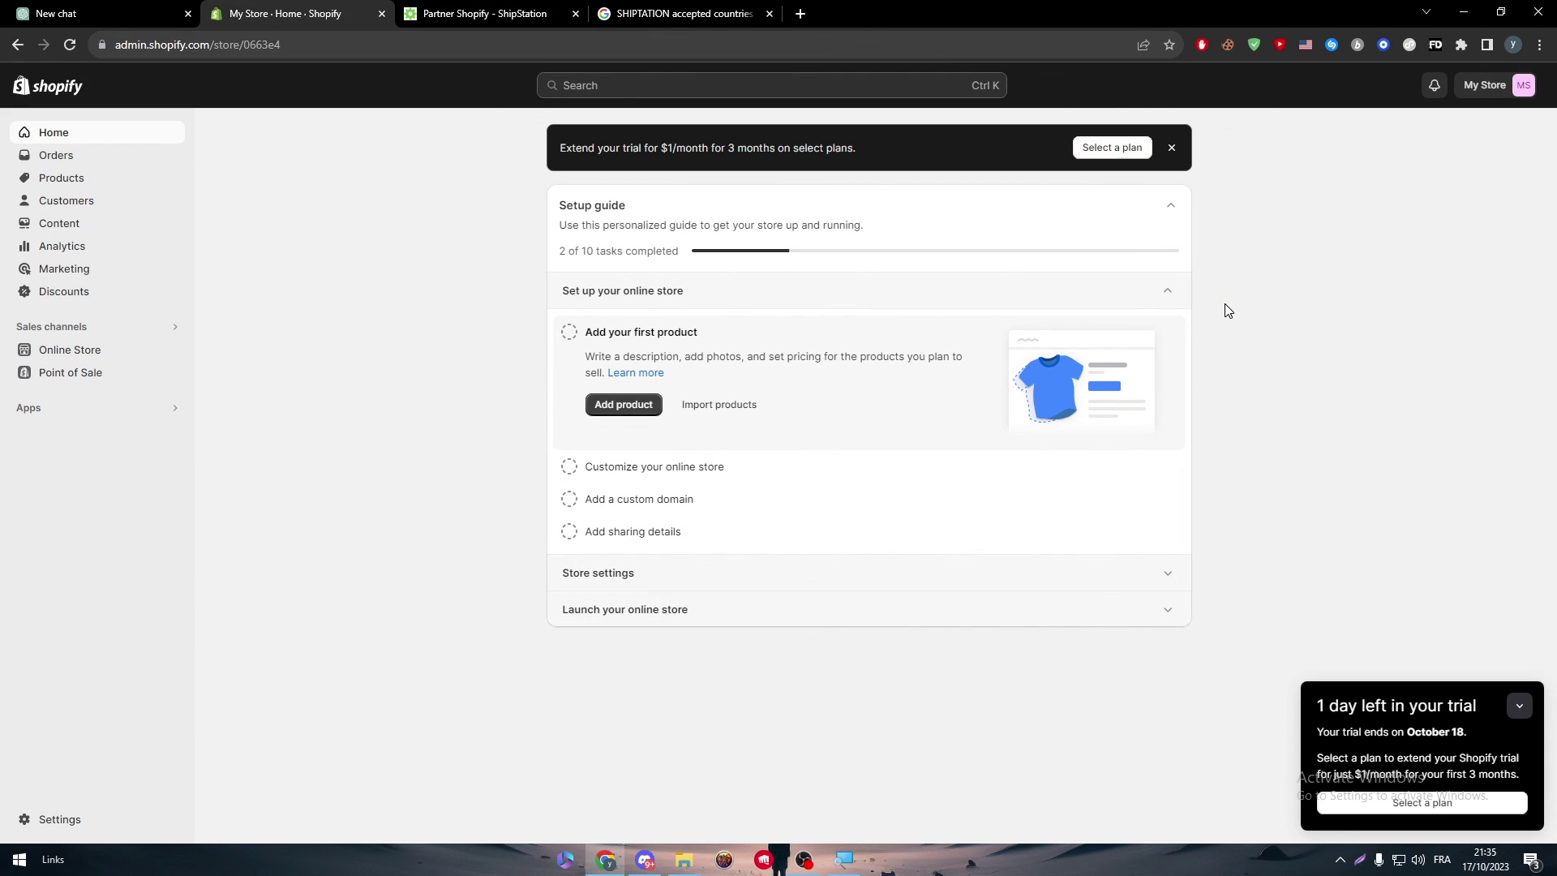